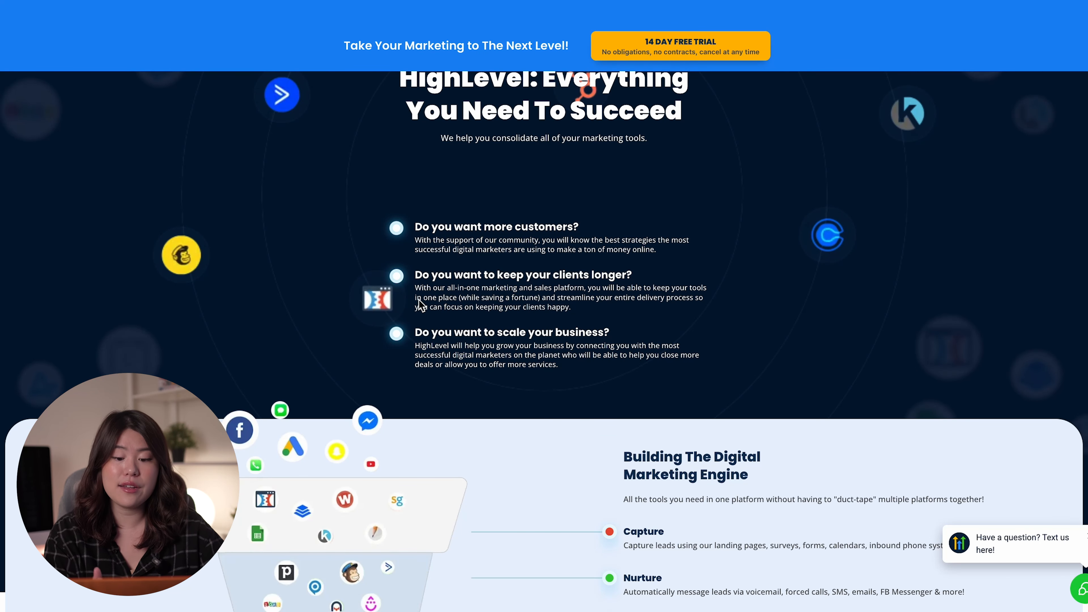
Read the HighLevel homepage's marketing engine overview and its sections on capturing leads, nurturing leads and fully automated booking.
scroll(422, 305, "down", 1)
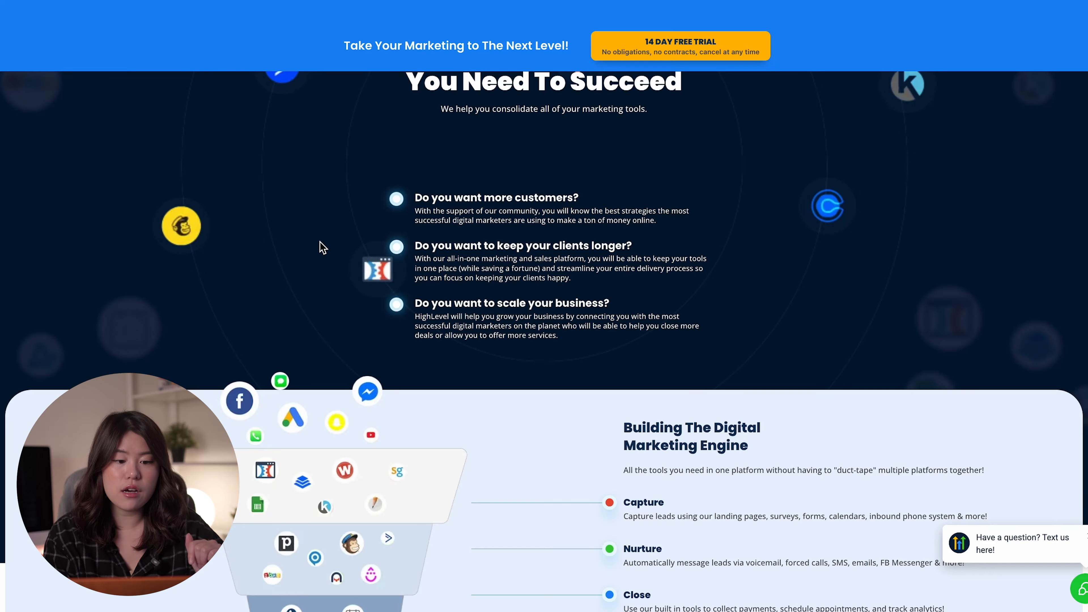
scroll(328, 187, "down", 4)
scroll(434, 270, "down", 1)
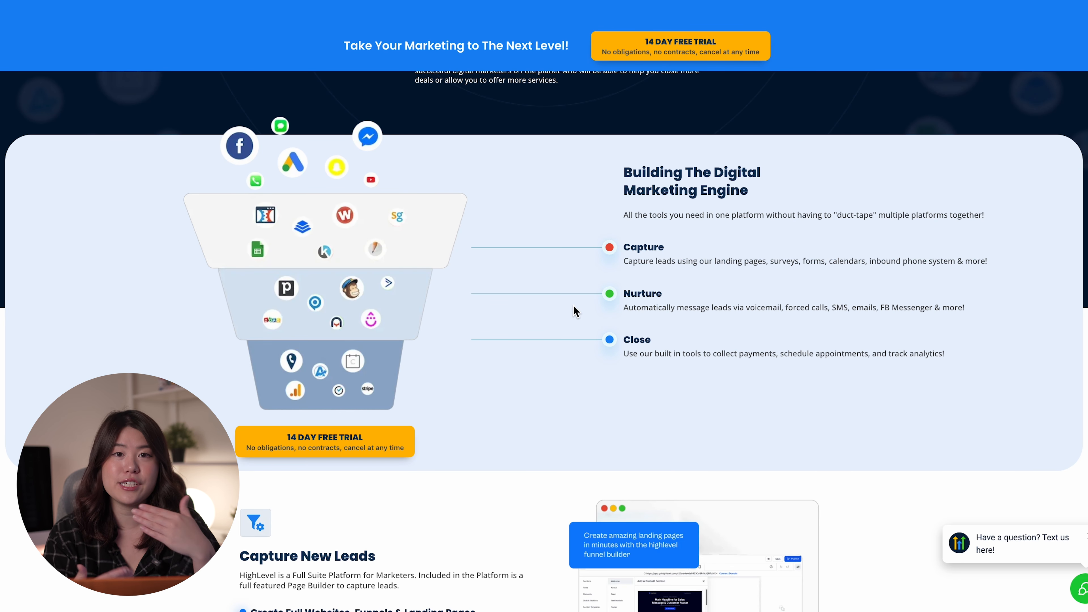
scroll(574, 310, "down", 2)
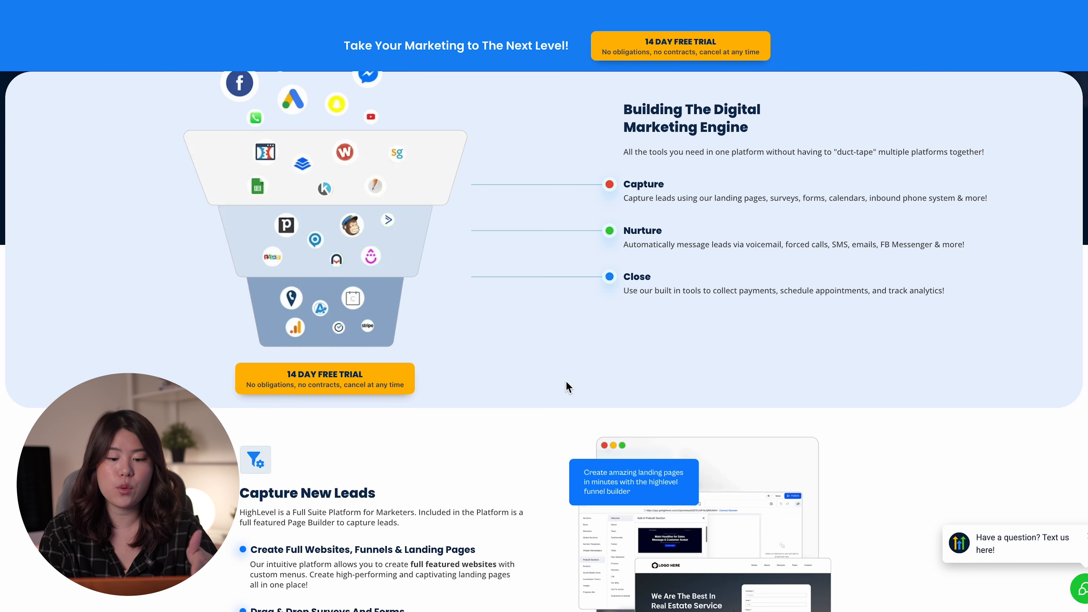
scroll(463, 243, "down", 15)
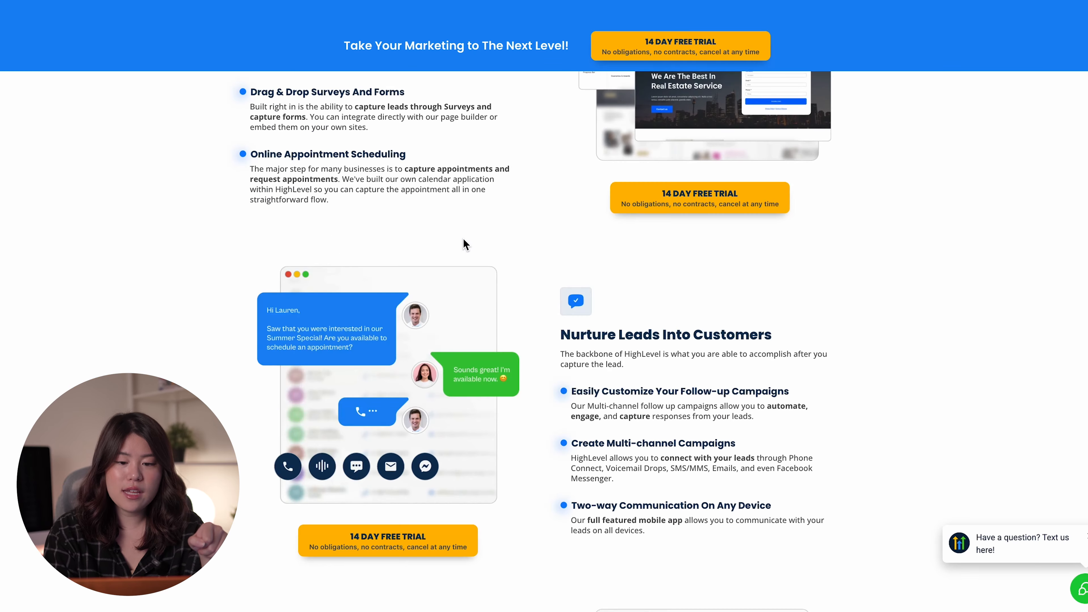
scroll(464, 243, "down", 3)
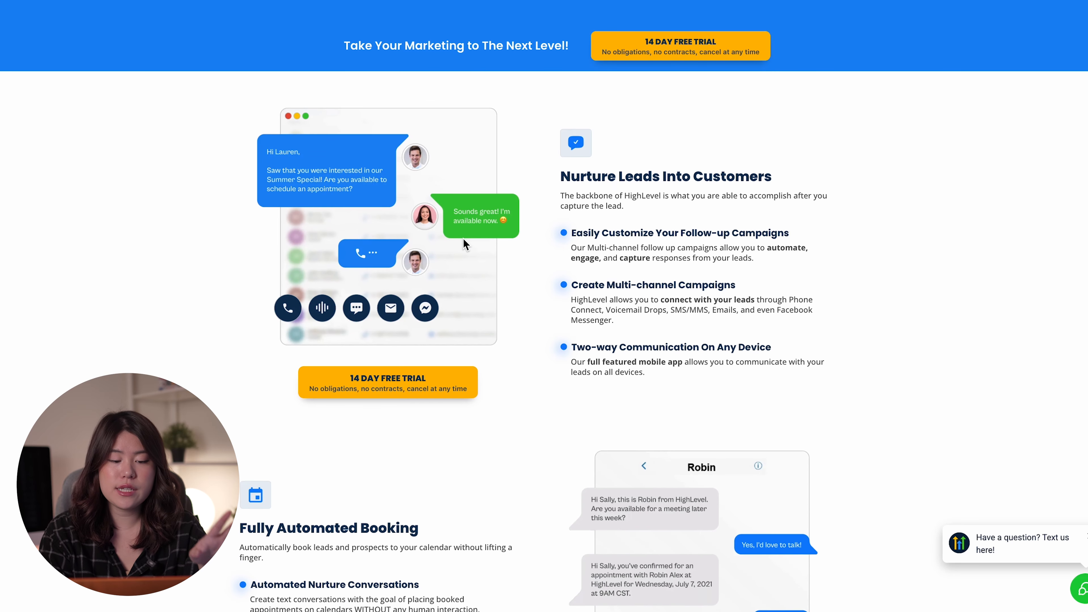
scroll(464, 240, "down", 1)
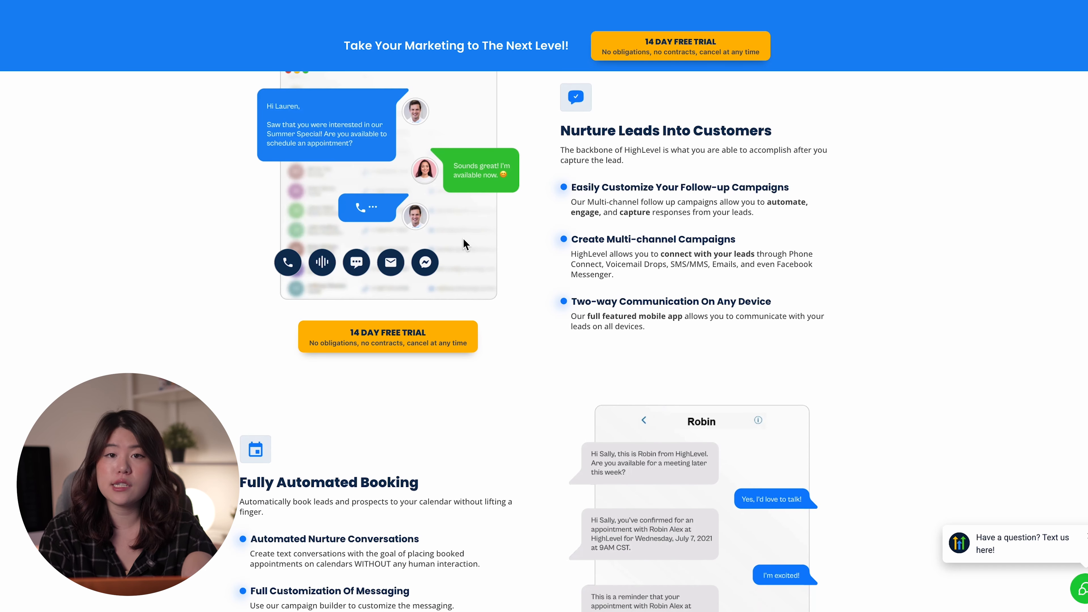
scroll(463, 238, "down", 3)
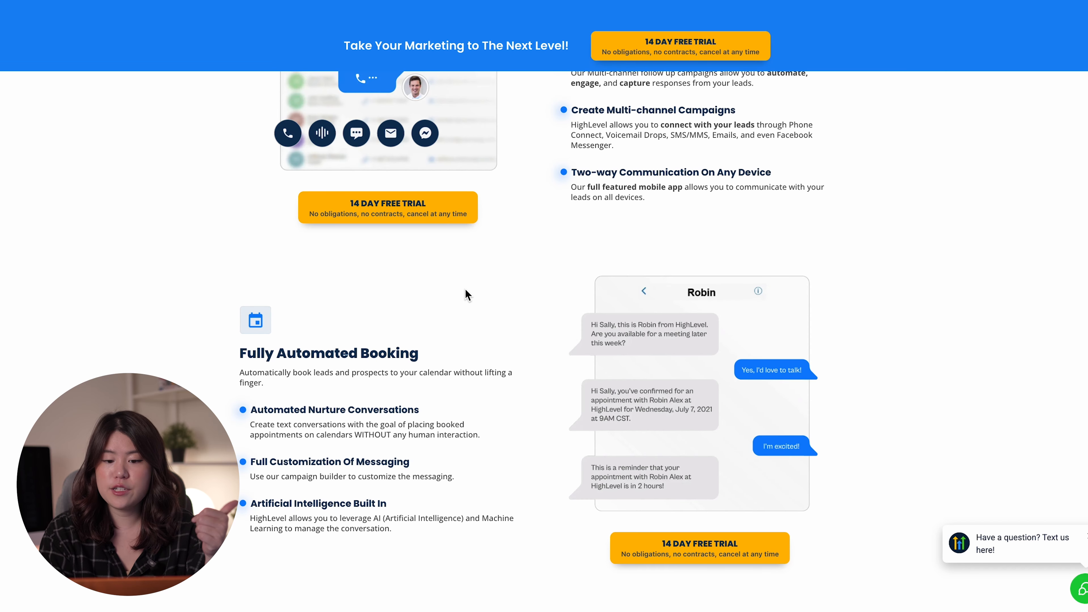
scroll(464, 288, "down", 1)
scroll(465, 289, "down", 1)
scroll(465, 288, "down", 4)
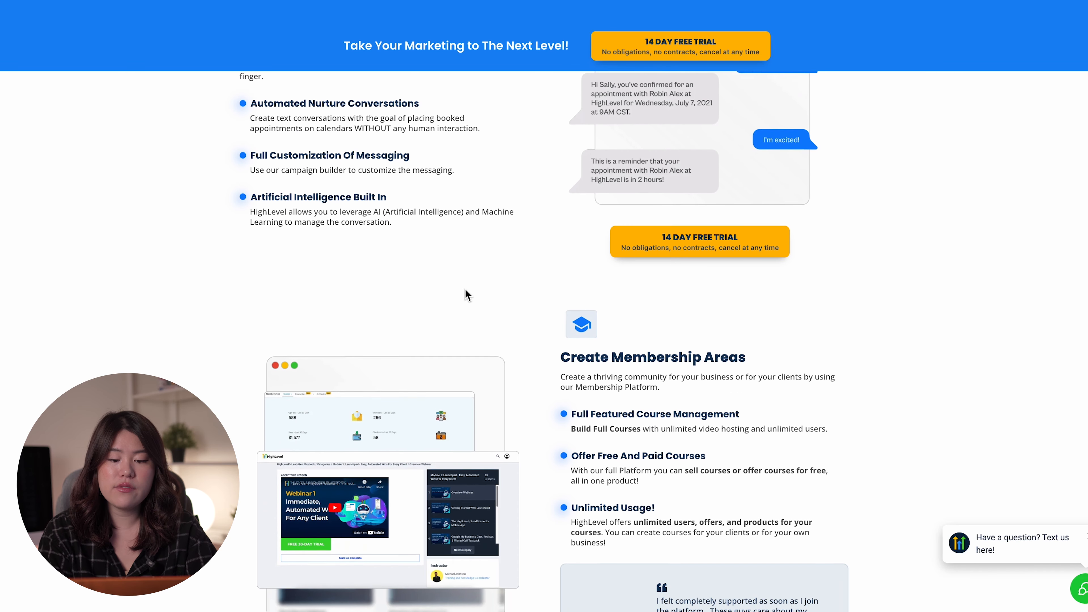
Read the homepage sections on membership areas, closing more deals, growing the business and the white label platform.
scroll(465, 288, "down", 1)
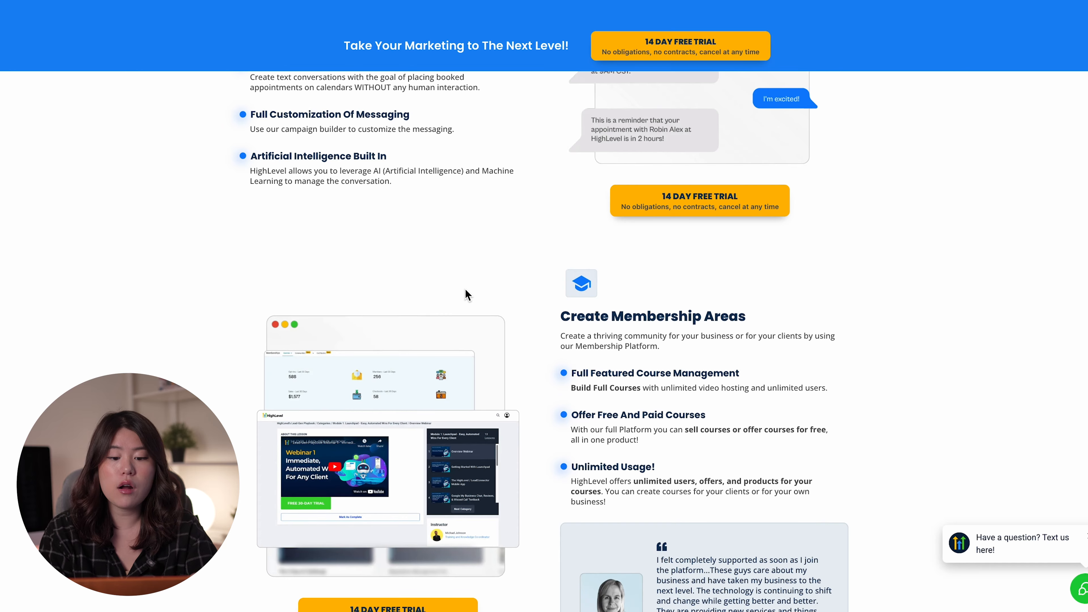
scroll(466, 290, "down", 3)
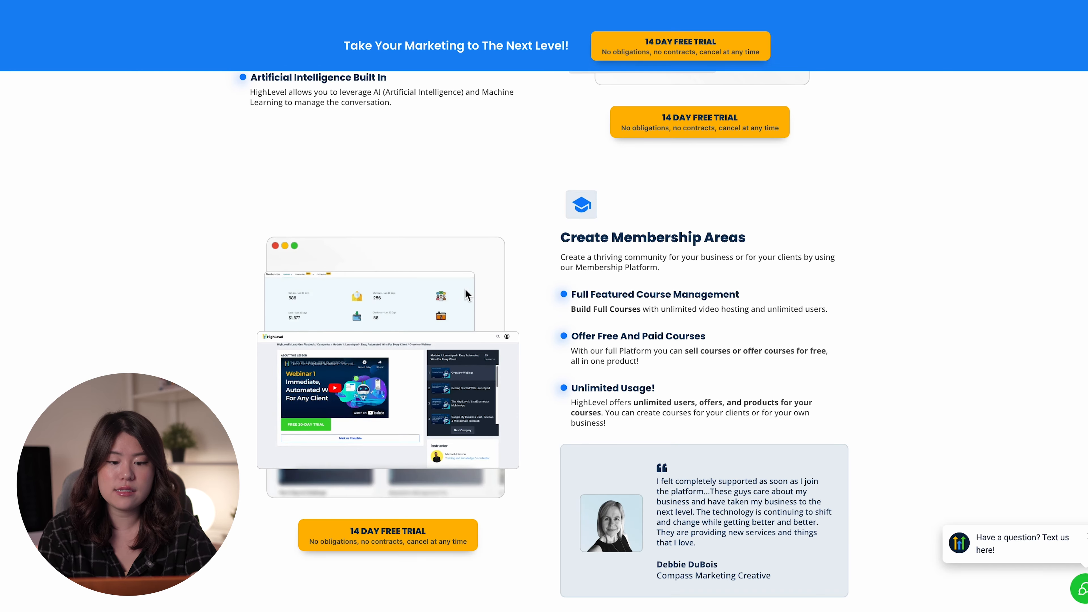
scroll(465, 292, "down", 6)
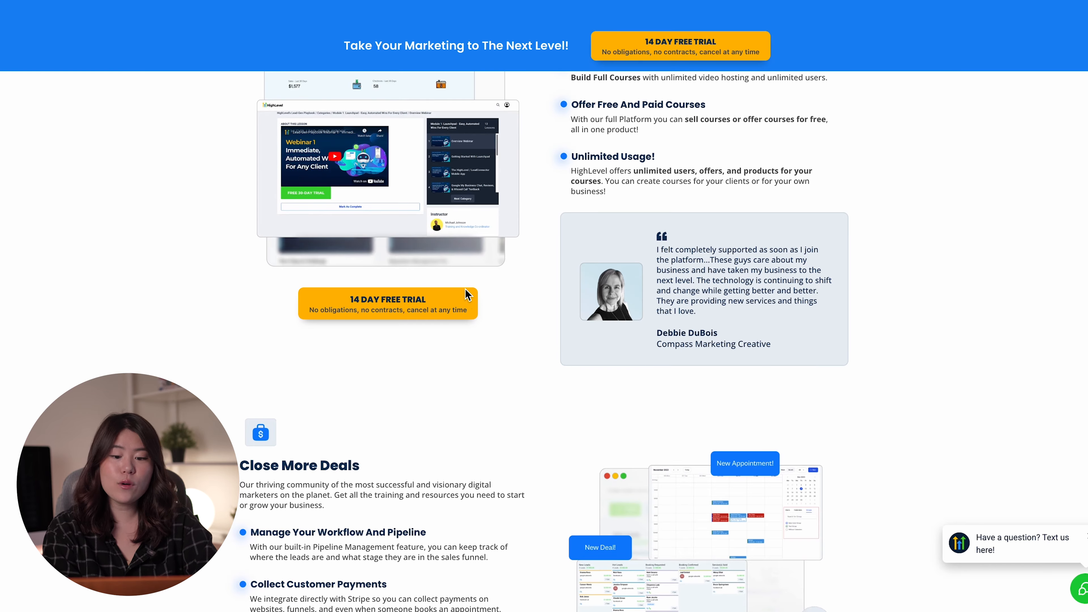
scroll(465, 294, "down", 2)
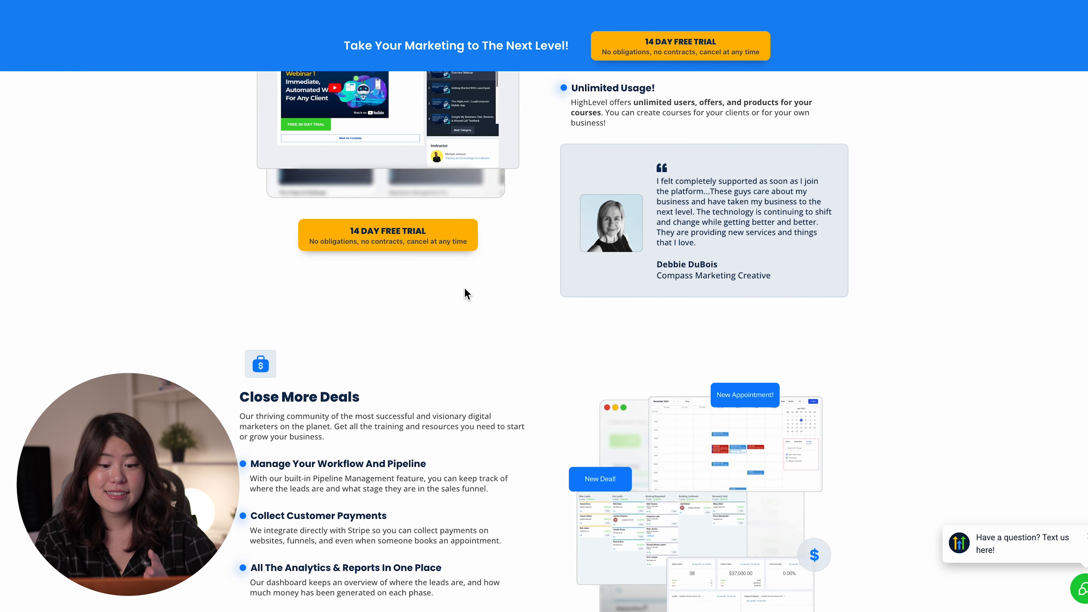
scroll(467, 294, "down", 4)
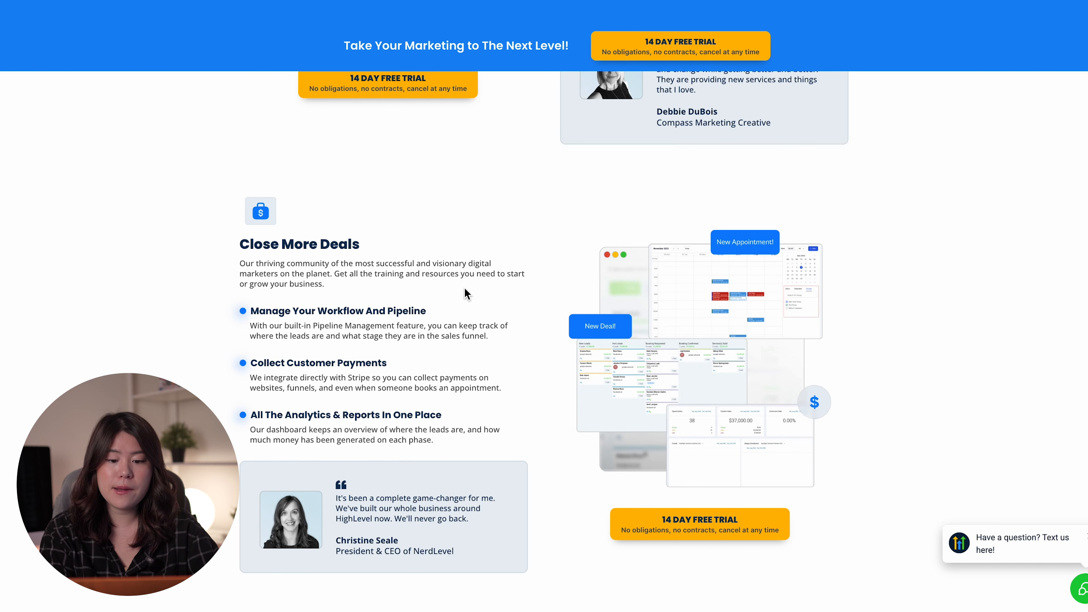
scroll(467, 294, "down", 2)
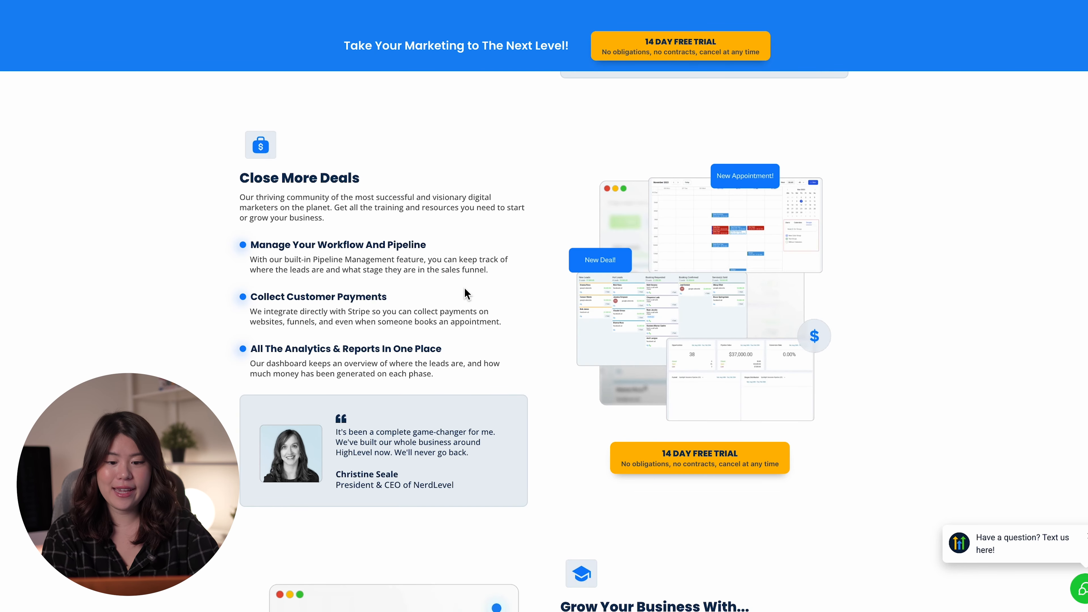
scroll(466, 294, "down", 4)
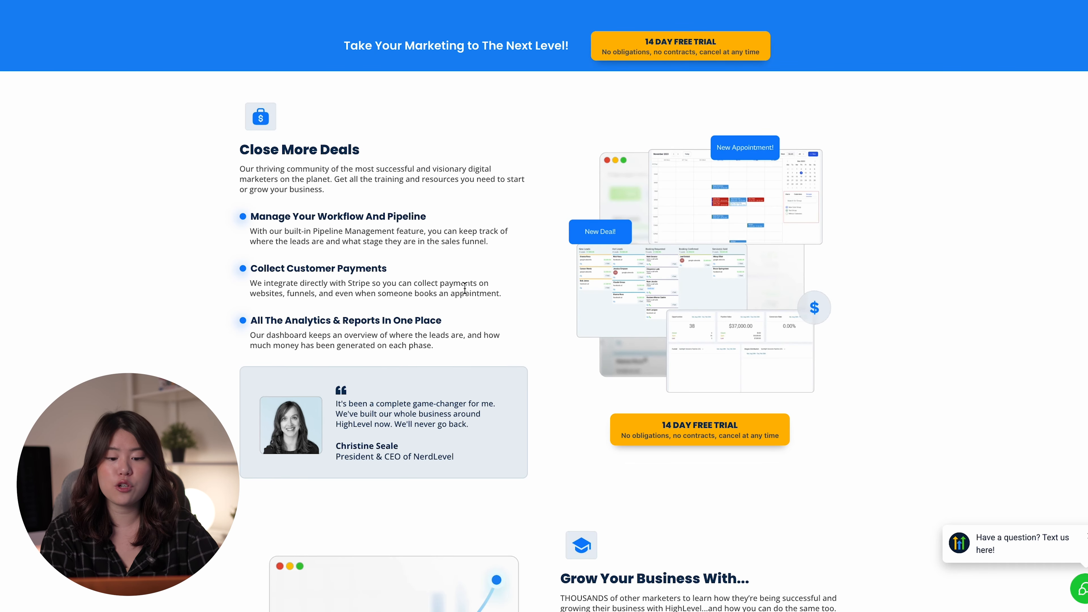
scroll(466, 293, "down", 1)
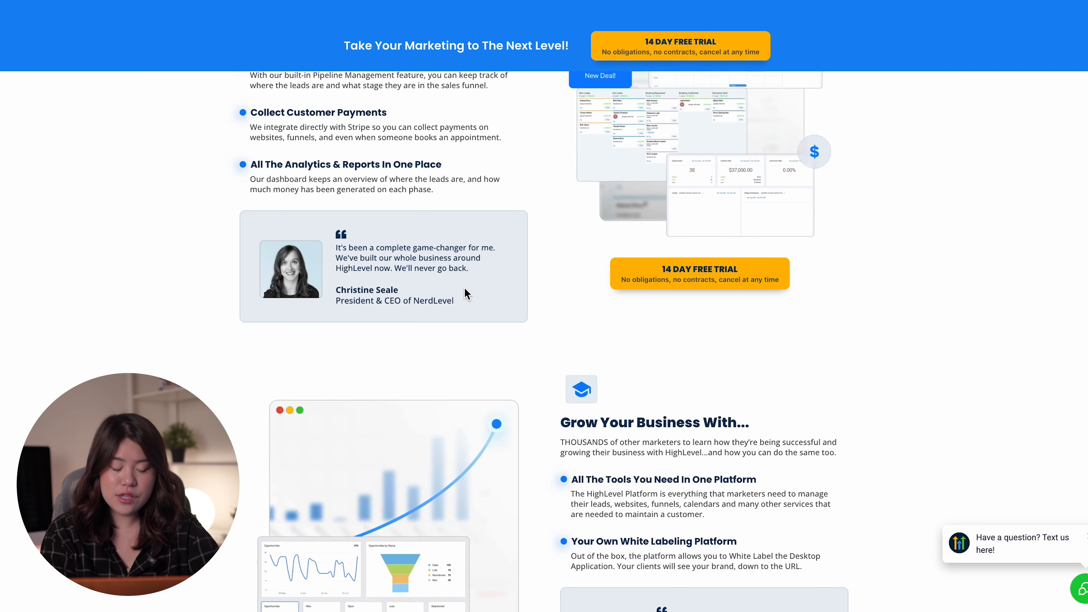
scroll(466, 294, "down", 1)
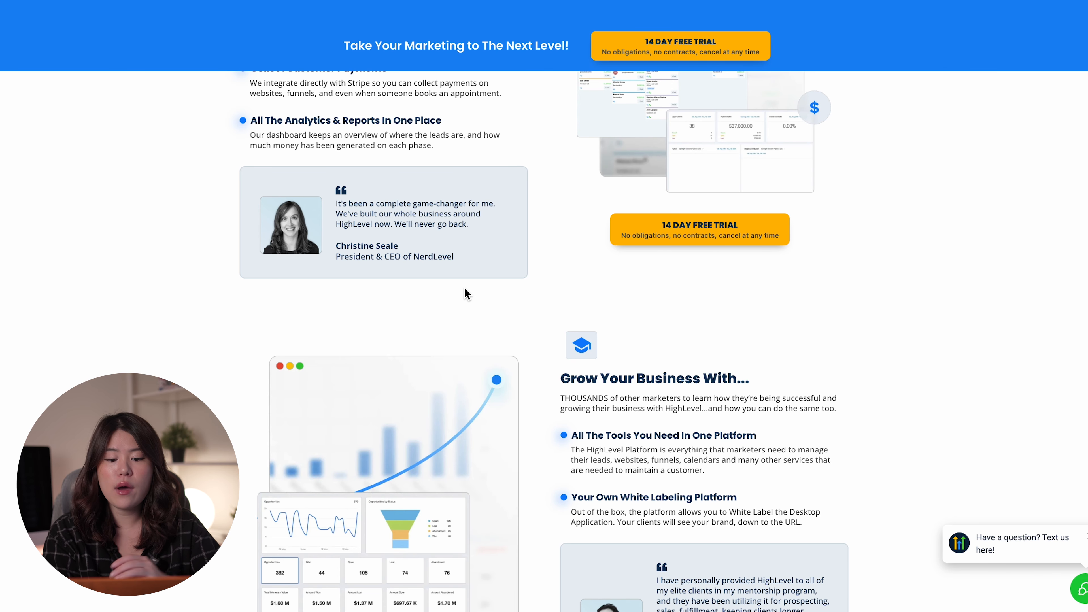
scroll(466, 294, "down", 15)
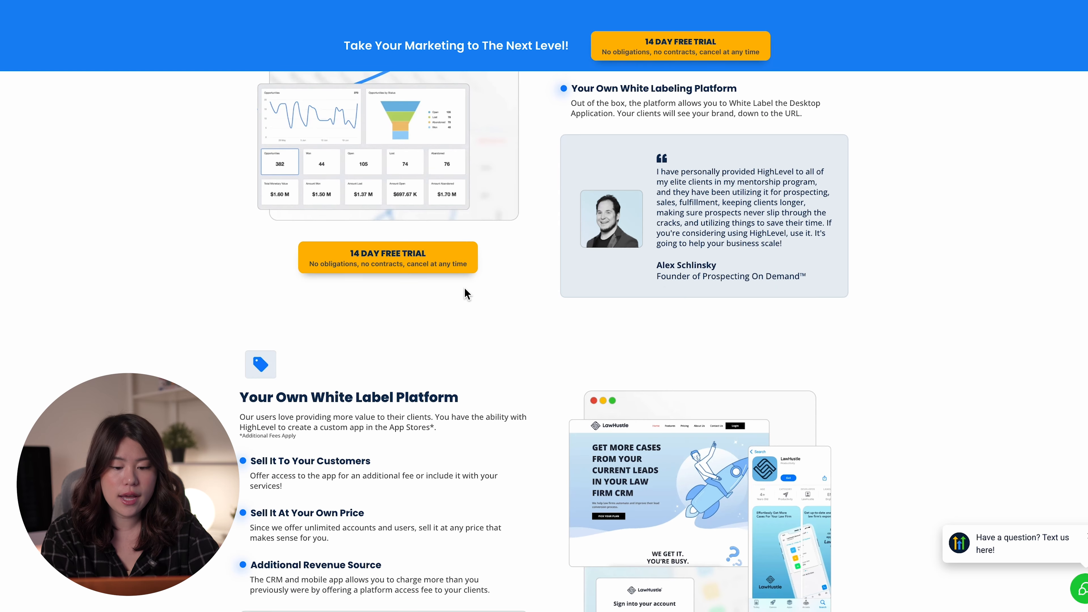
scroll(466, 294, "down", 1)
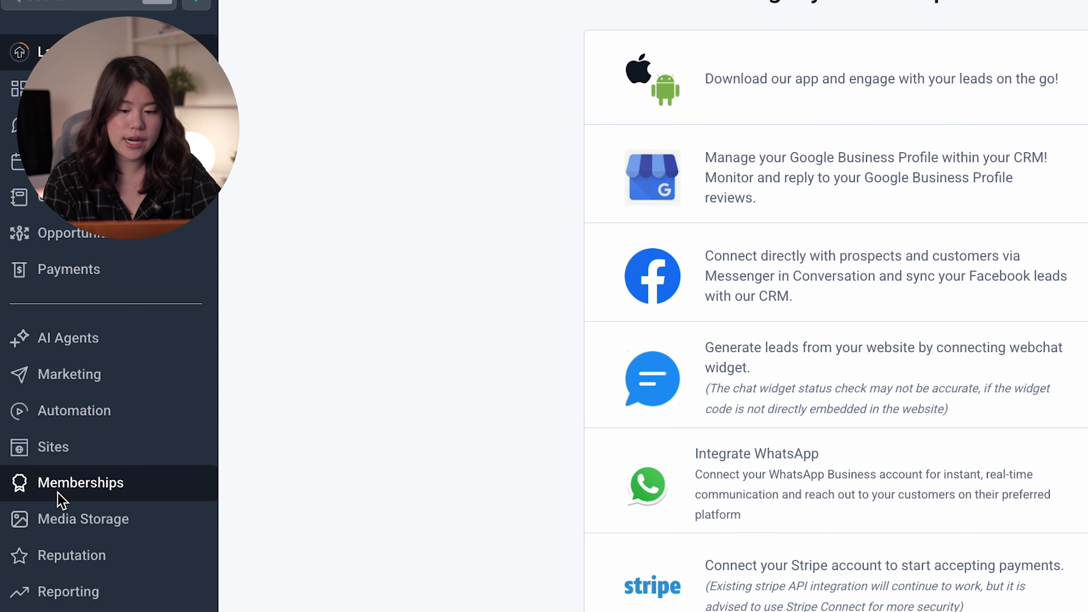
Open the Memberships area of the sub-account and check the pages available under Client Portal.
left_click(66, 497)
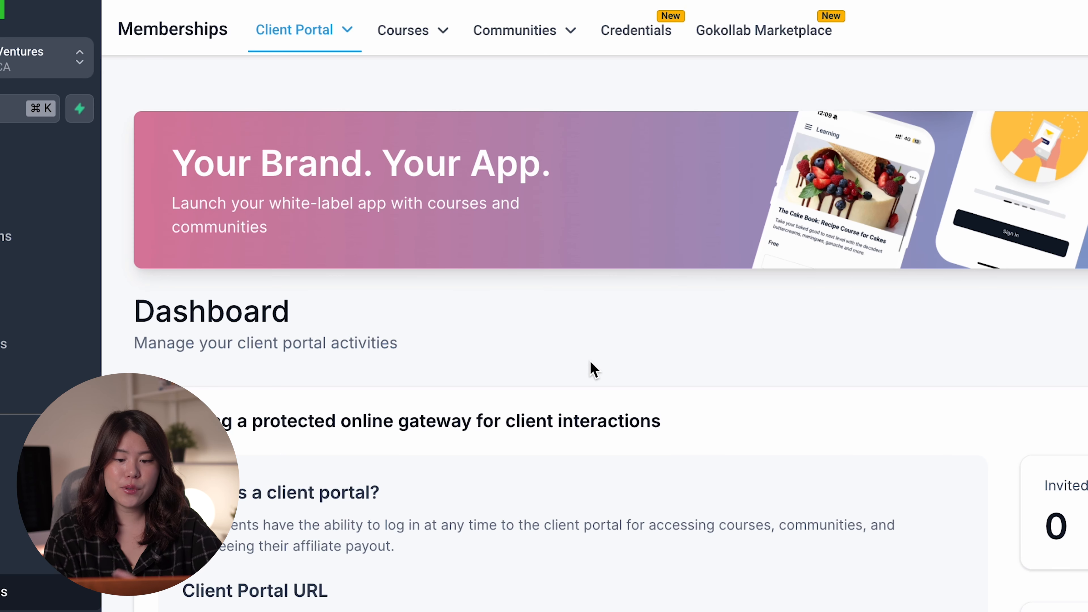
mouse_move(332, 7)
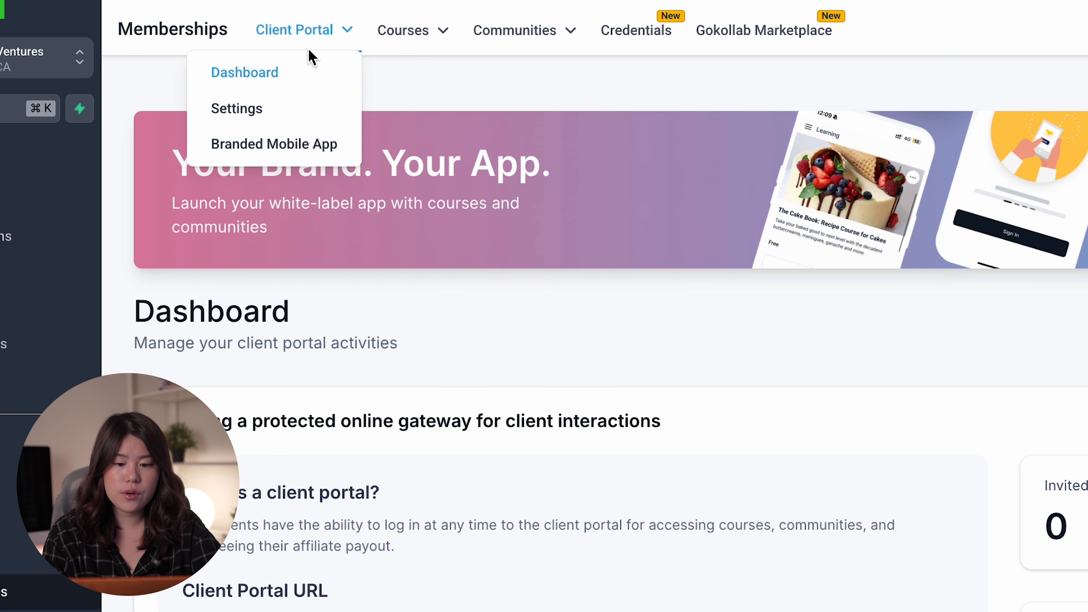
mouse_move(498, 48)
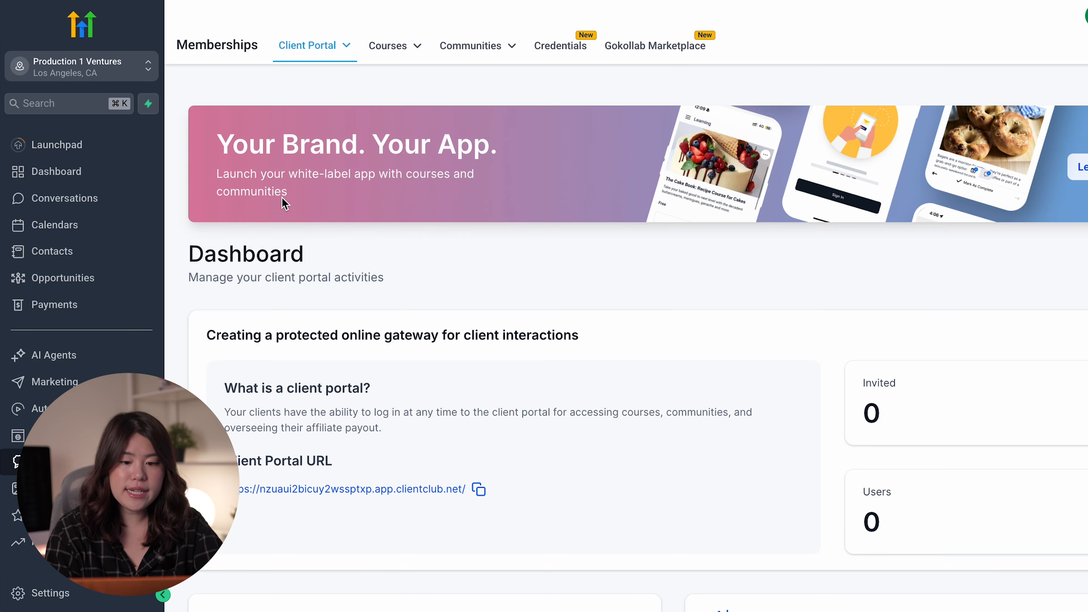
Review the client portal dashboard, including the portal URL and the magic link, invitation and login email actions.
scroll(266, 244, "down", 1)
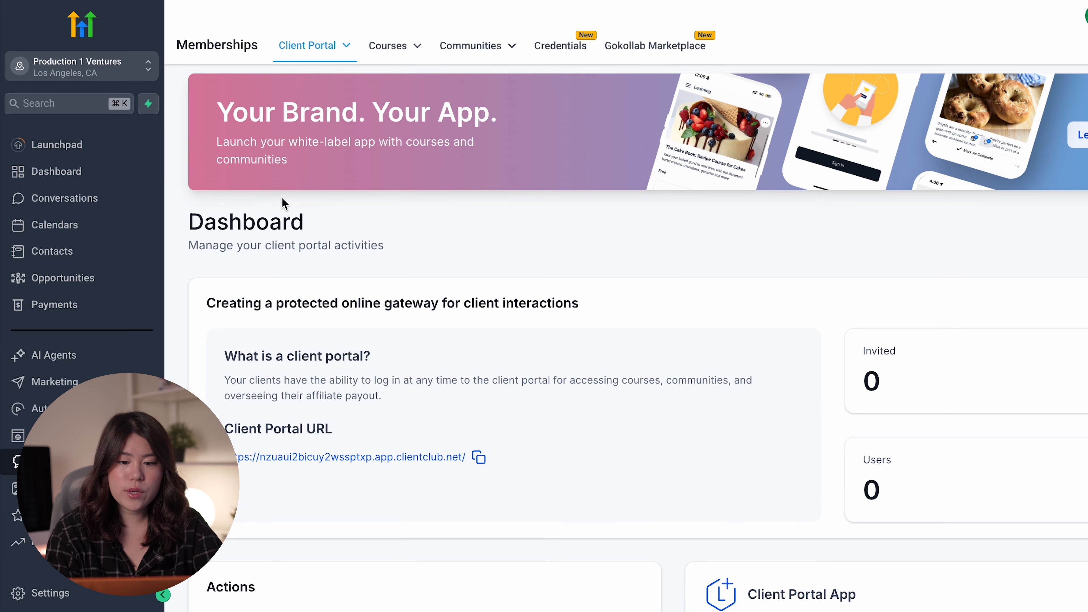
scroll(399, 225, "down", 2)
scroll(414, 360, "down", 1)
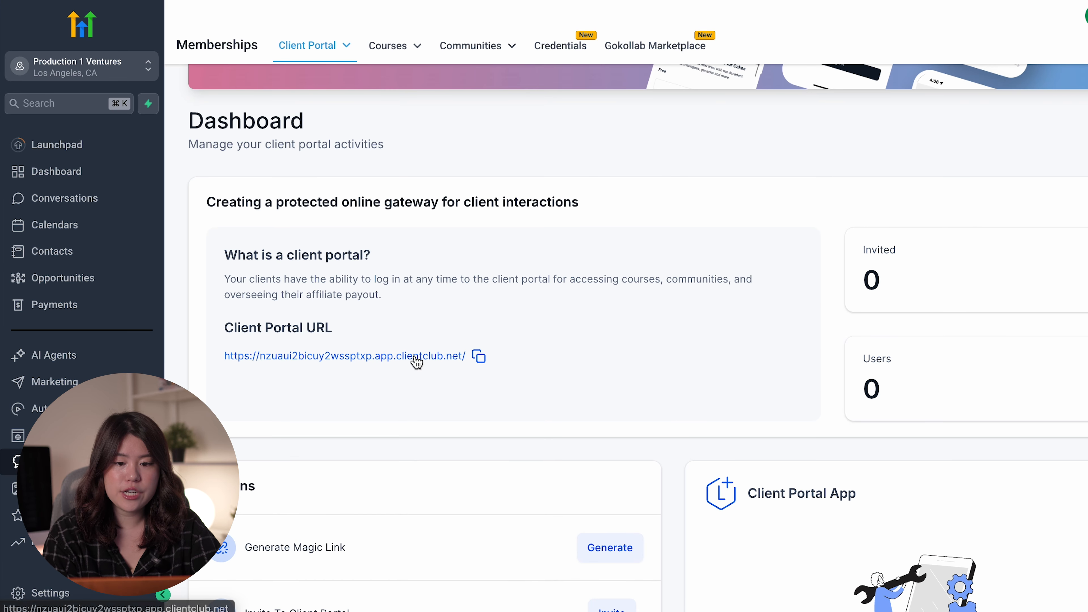
scroll(432, 317, "down", 1)
scroll(431, 317, "down", 3)
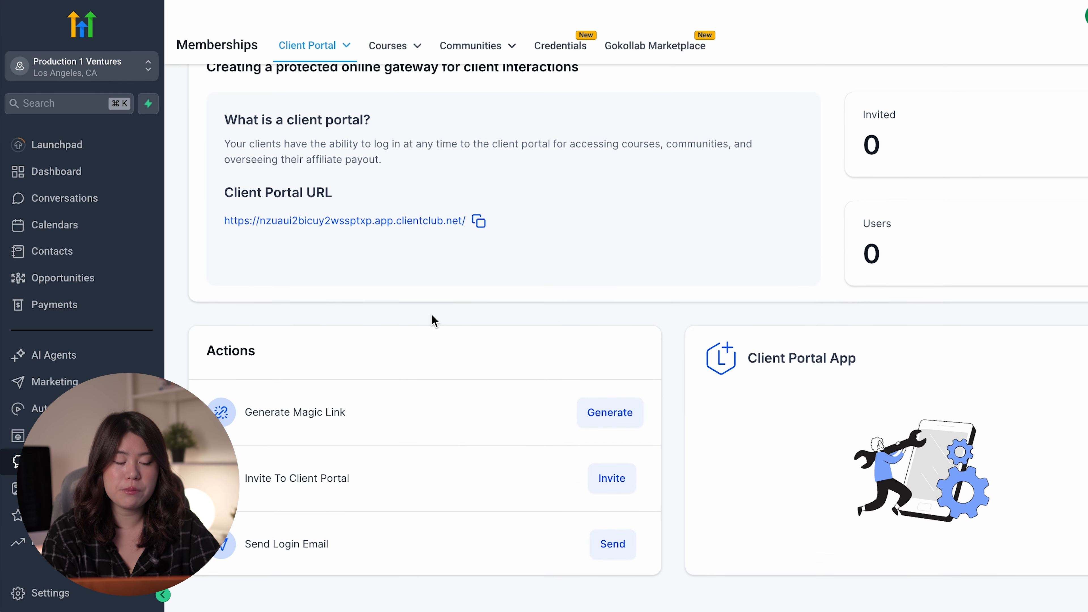
scroll(432, 317, "up", 3)
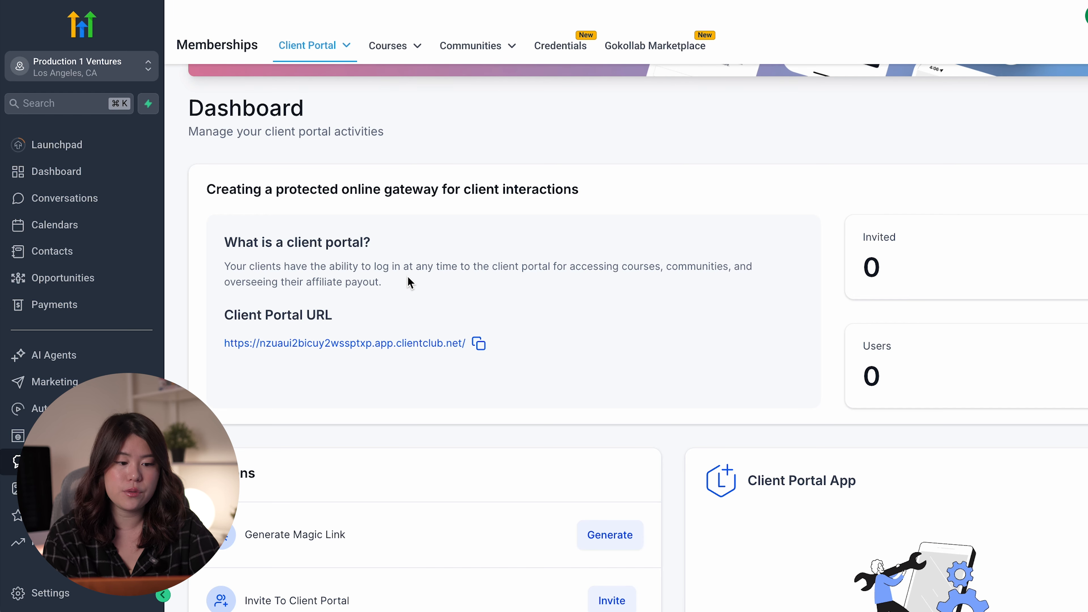
scroll(409, 283, "down", 1)
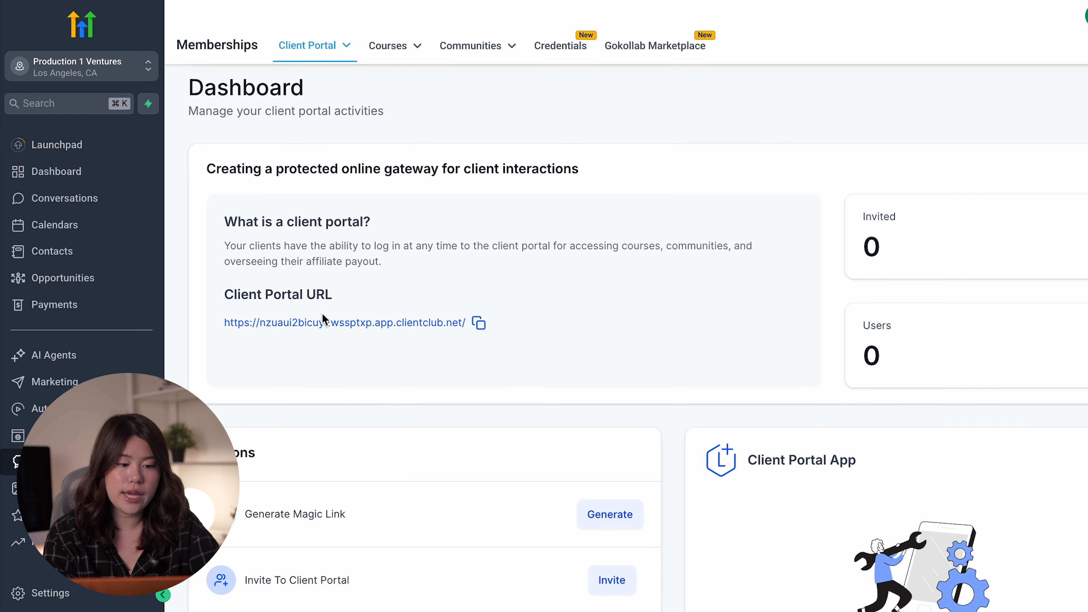
scroll(319, 309, "down", 2)
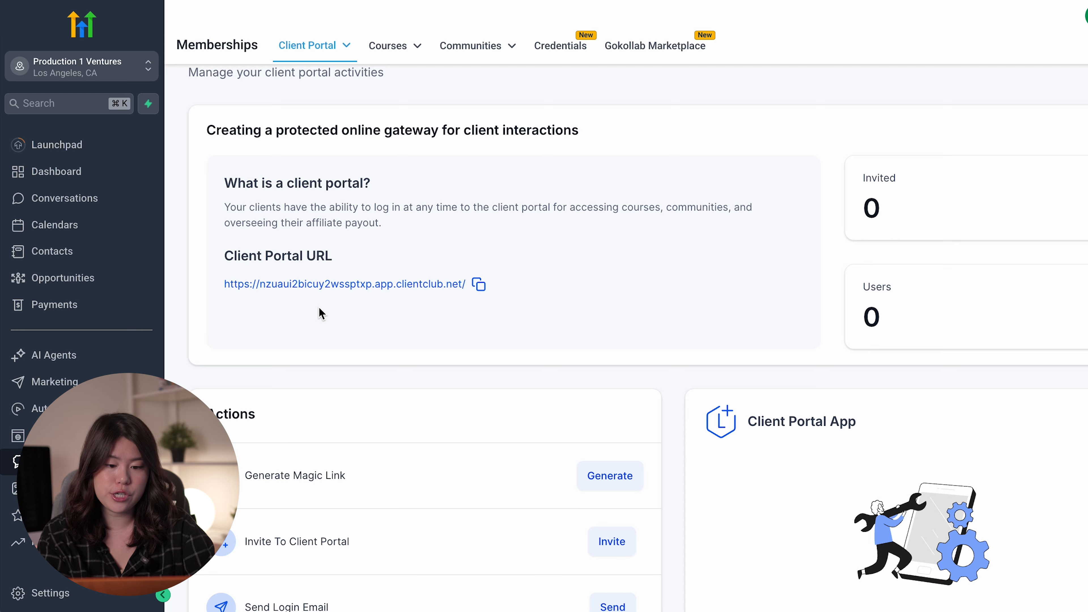
scroll(319, 307, "down", 2)
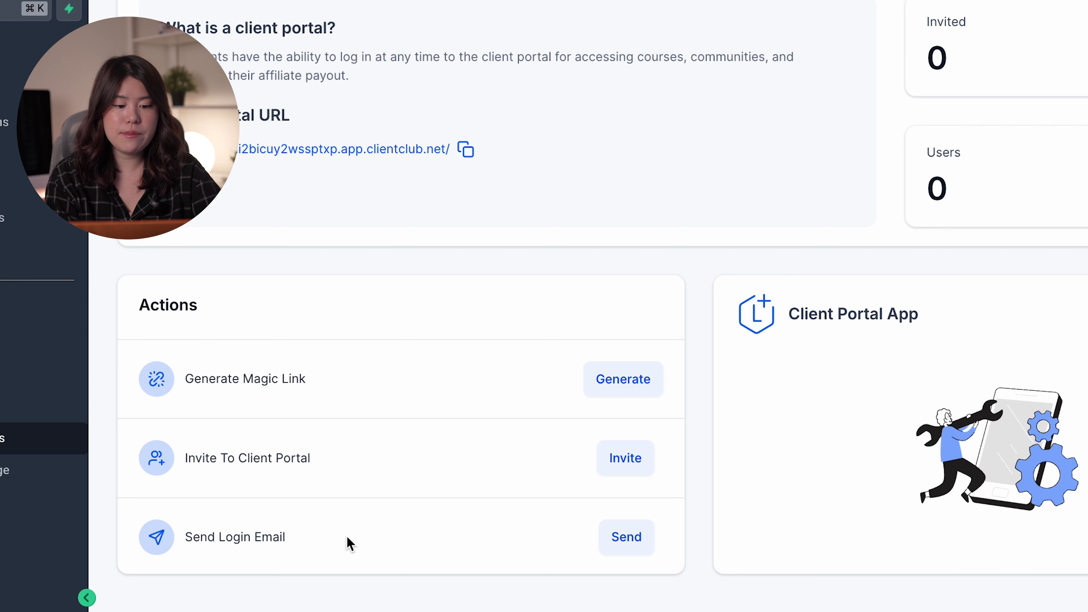
Look over the dashboard again, from the client portal introduction down to the Client Portal App section.
scroll(391, 404, "up", 5)
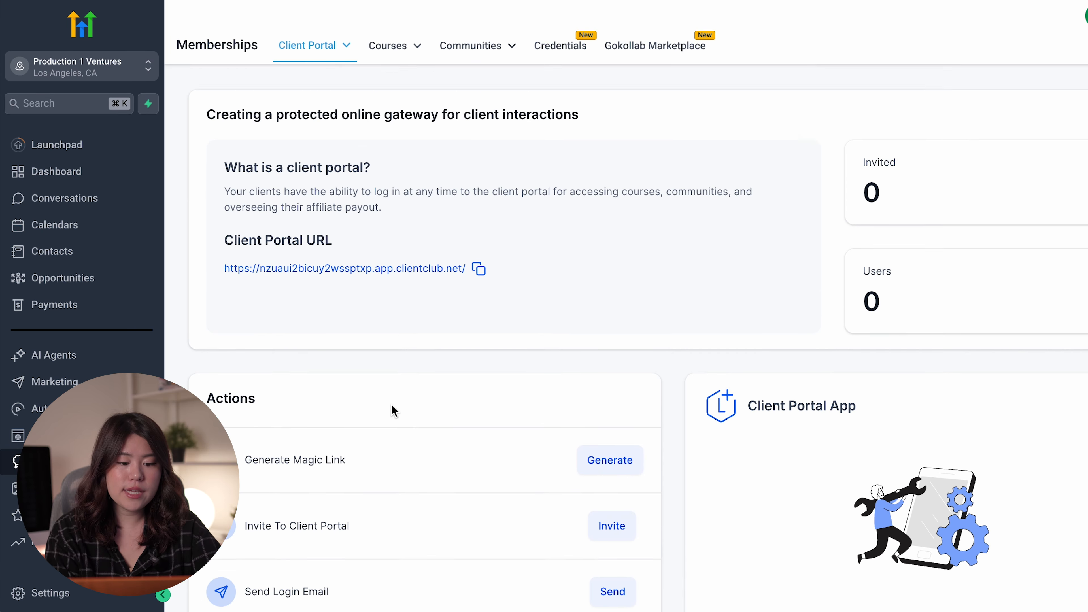
scroll(392, 405, "up", 2)
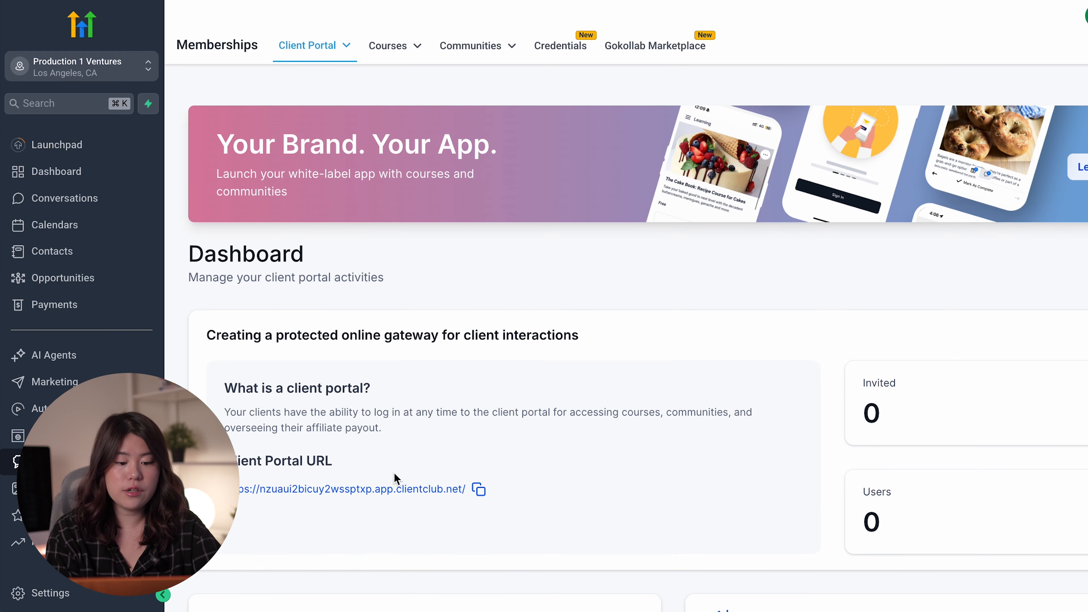
scroll(394, 473, "down", 1)
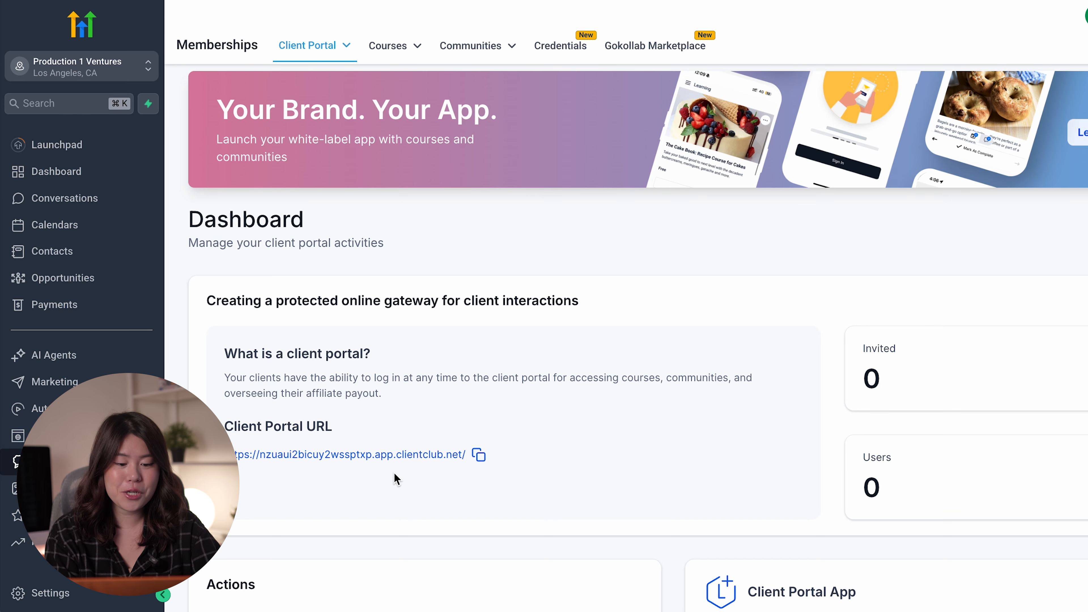
scroll(394, 474, "down", 5)
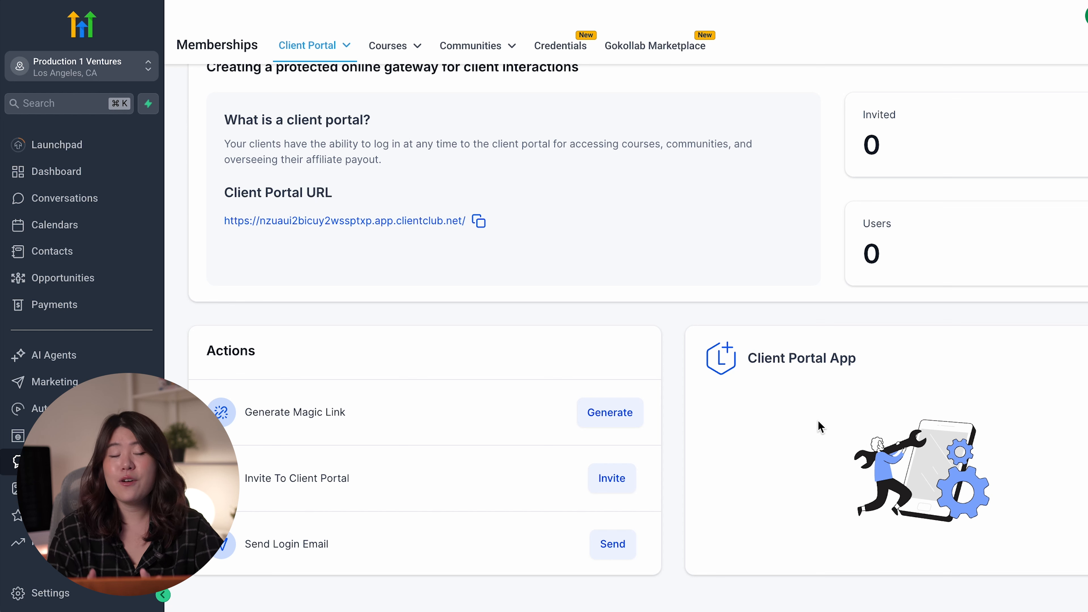
scroll(778, 345, "up", 1)
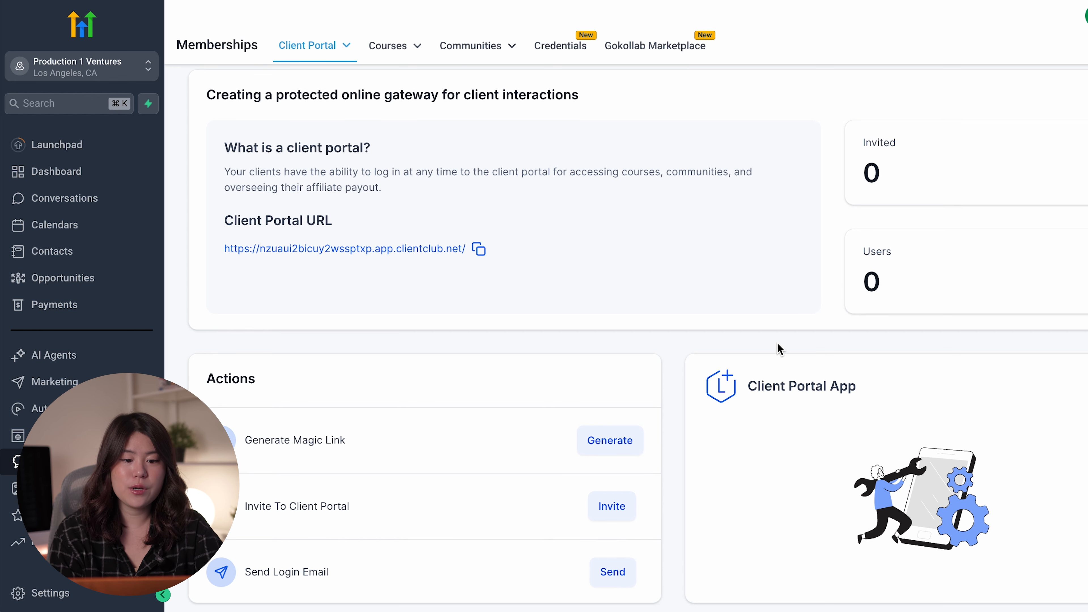
scroll(777, 344, "up", 4)
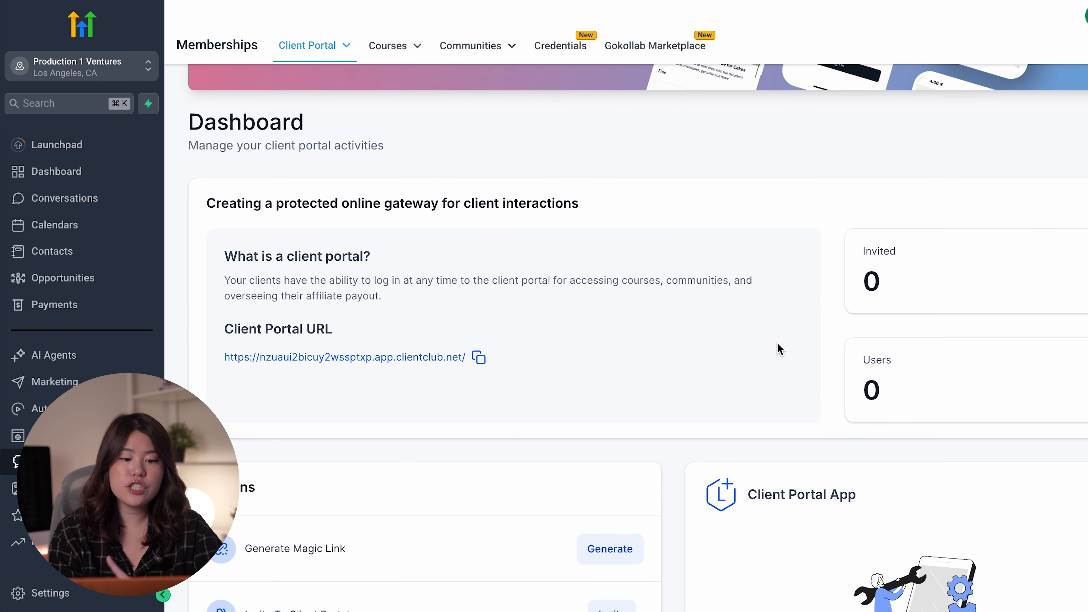
scroll(777, 344, "up", 3)
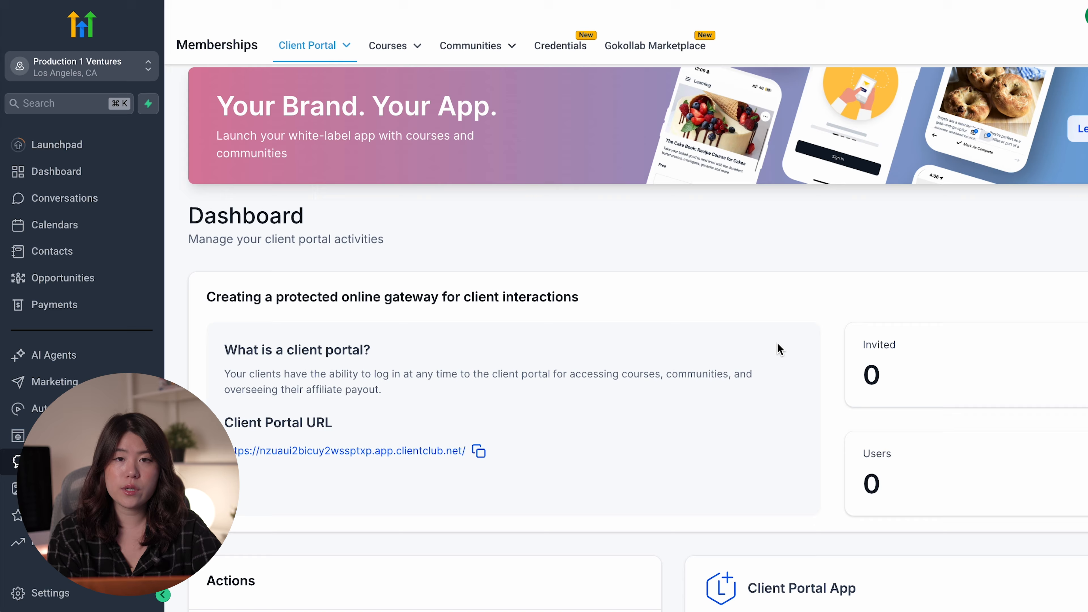
scroll(779, 348, "up", 2)
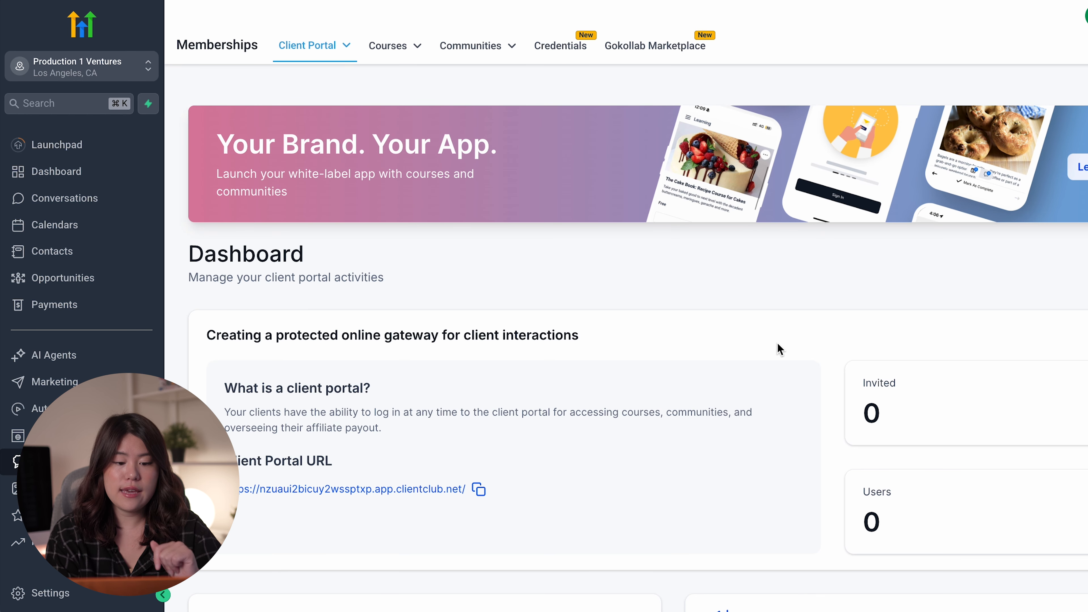
scroll(778, 343, "down", 1)
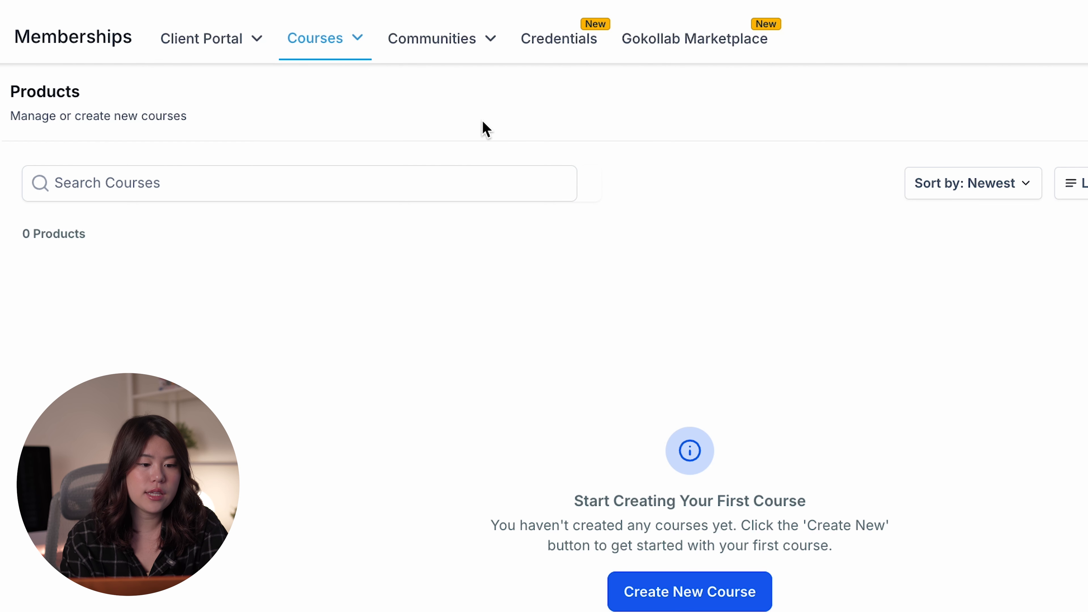
Open the Courses products page and start creating a new course from scratch.
mouse_move(309, 59)
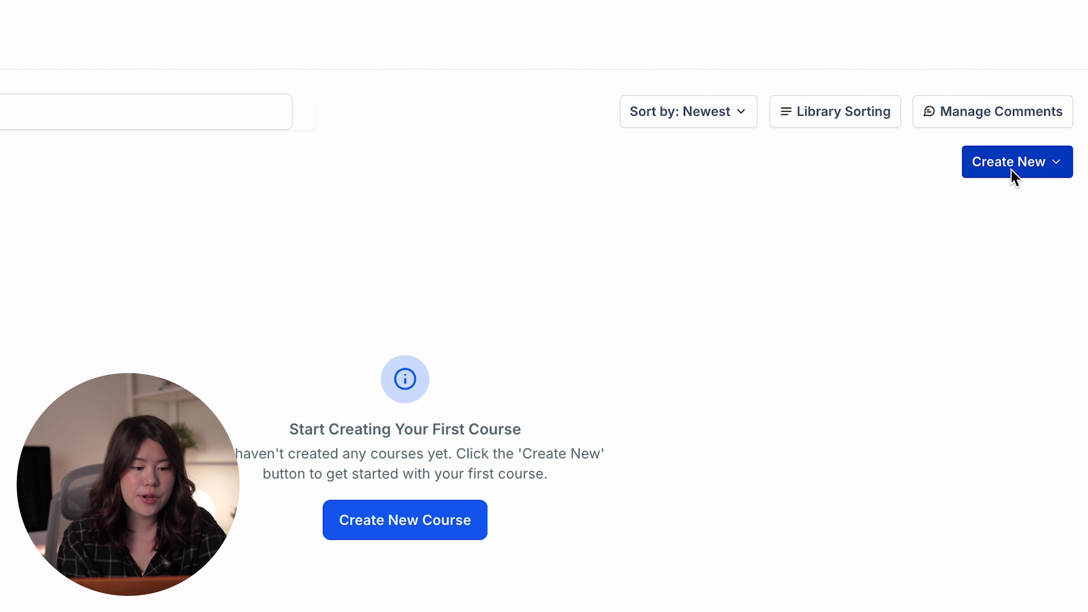
left_click(1010, 169)
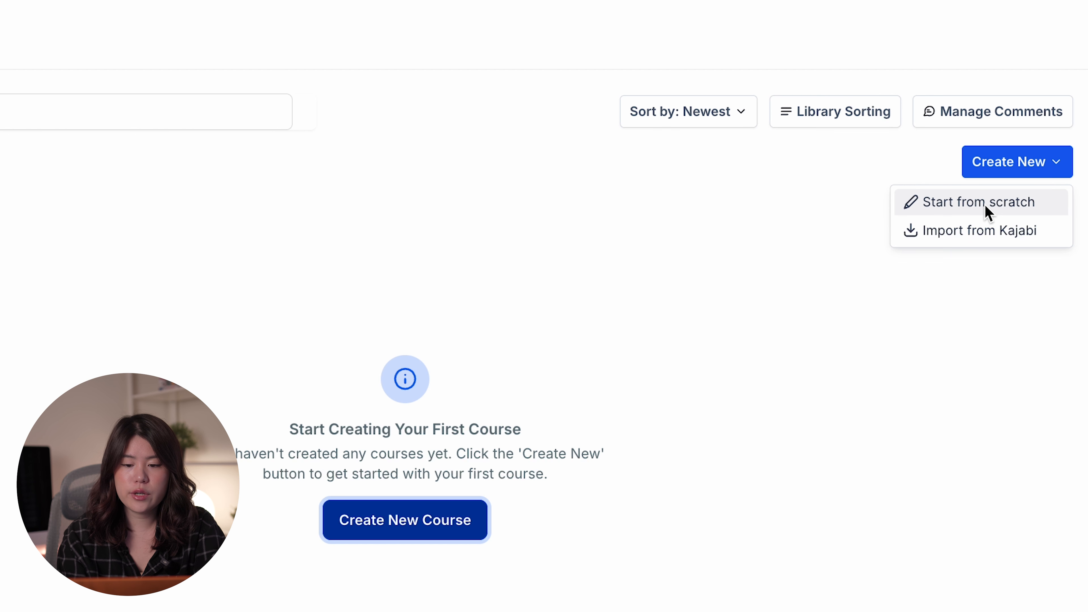
left_click(981, 202)
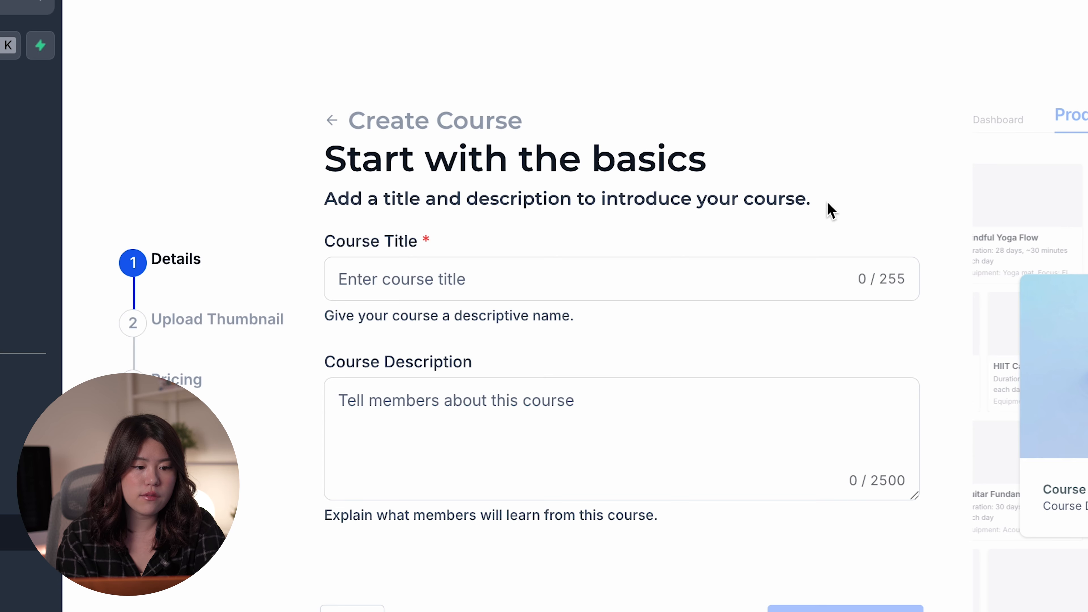
Enter "Beginner Marketing Training" as the new course's title.
left_click(612, 458)
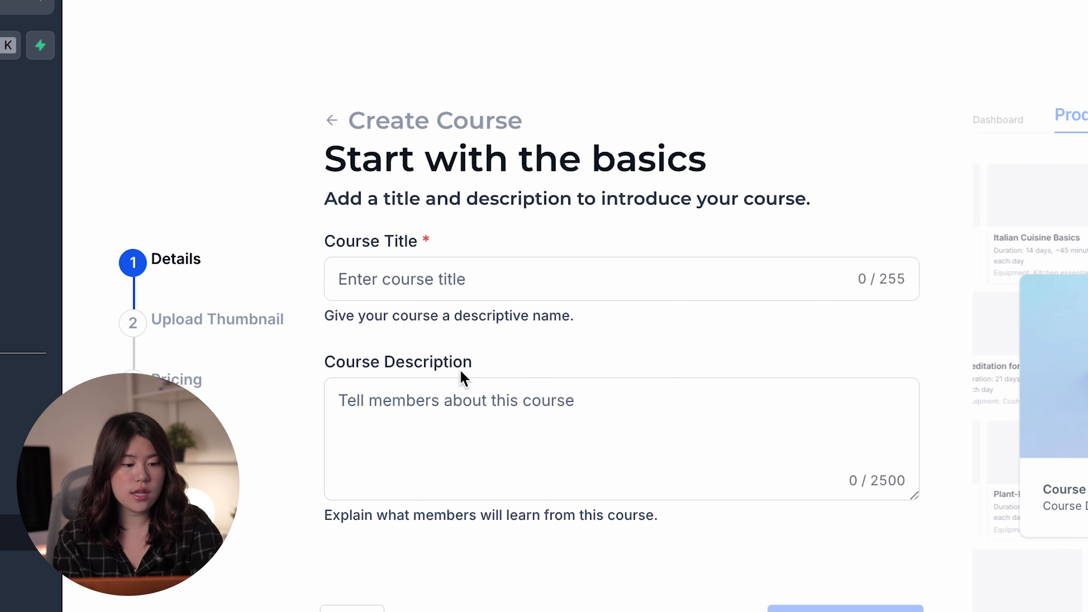
left_click(436, 285)
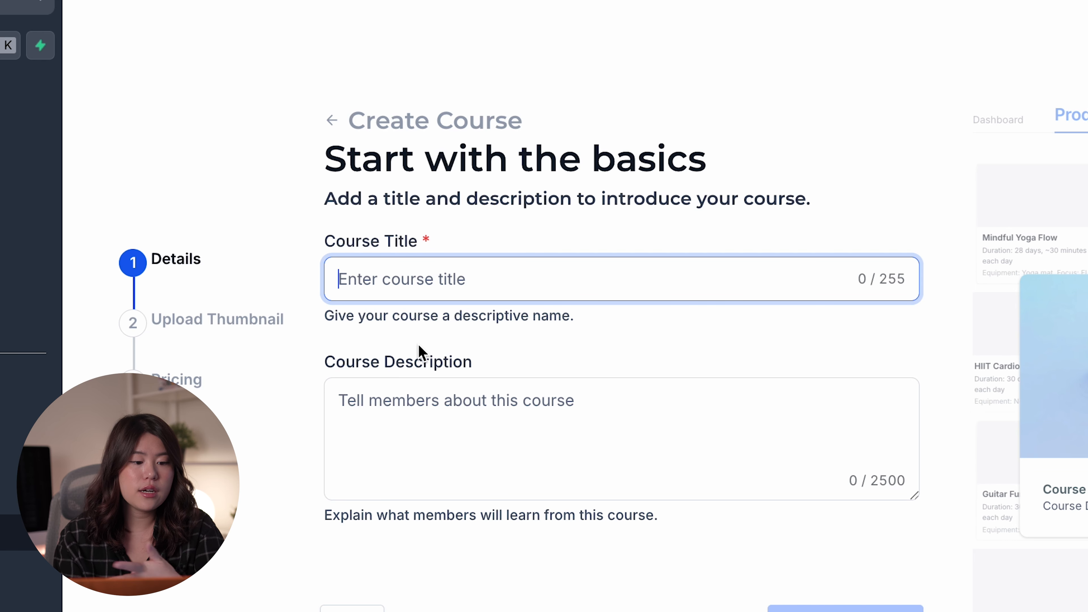
type("Begi")
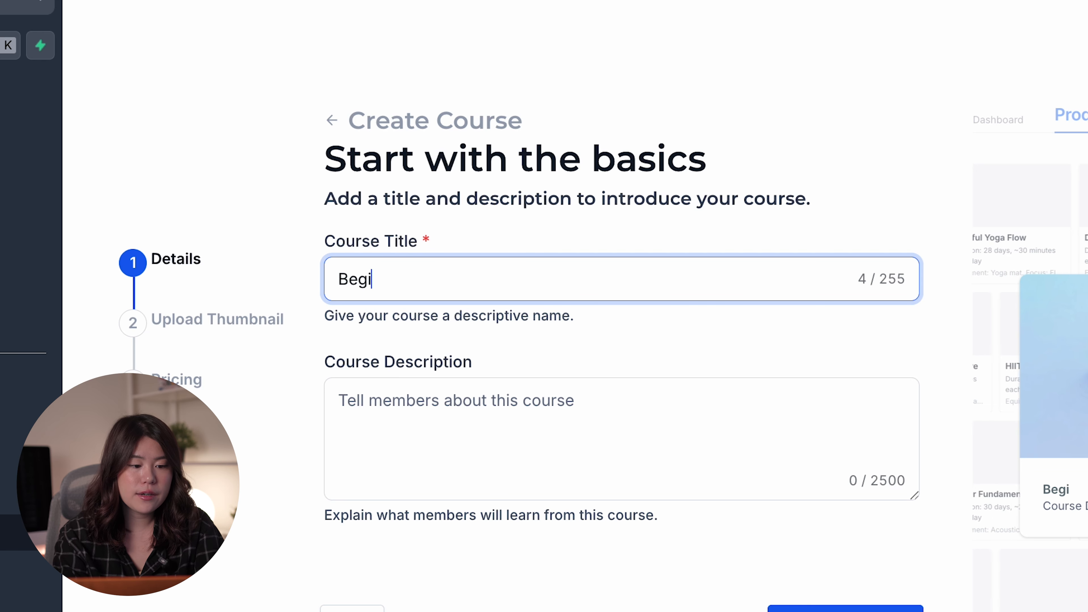
type("nner Marketi")
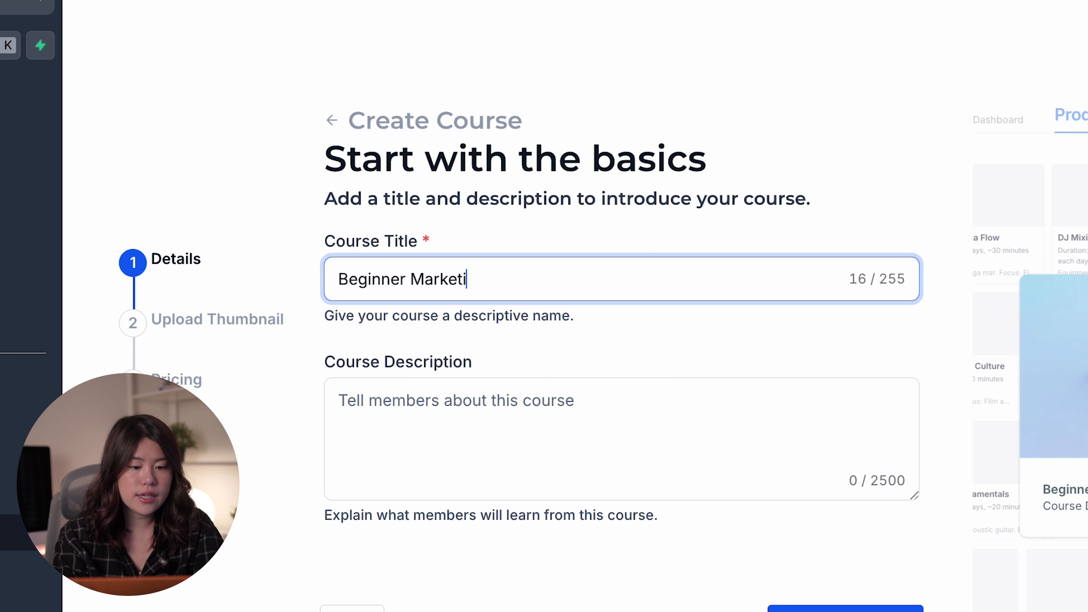
type("ng Training")
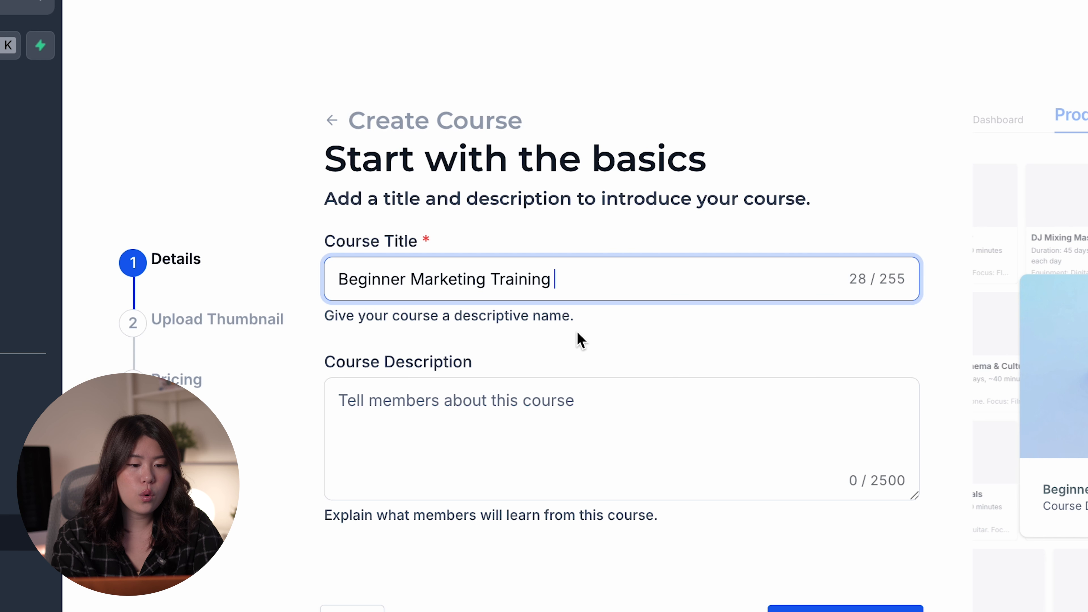
Replace the course title with "Client Onboarding Program" and go to the course description.
left_click_drag(578, 287, 278, 271)
type("Client")
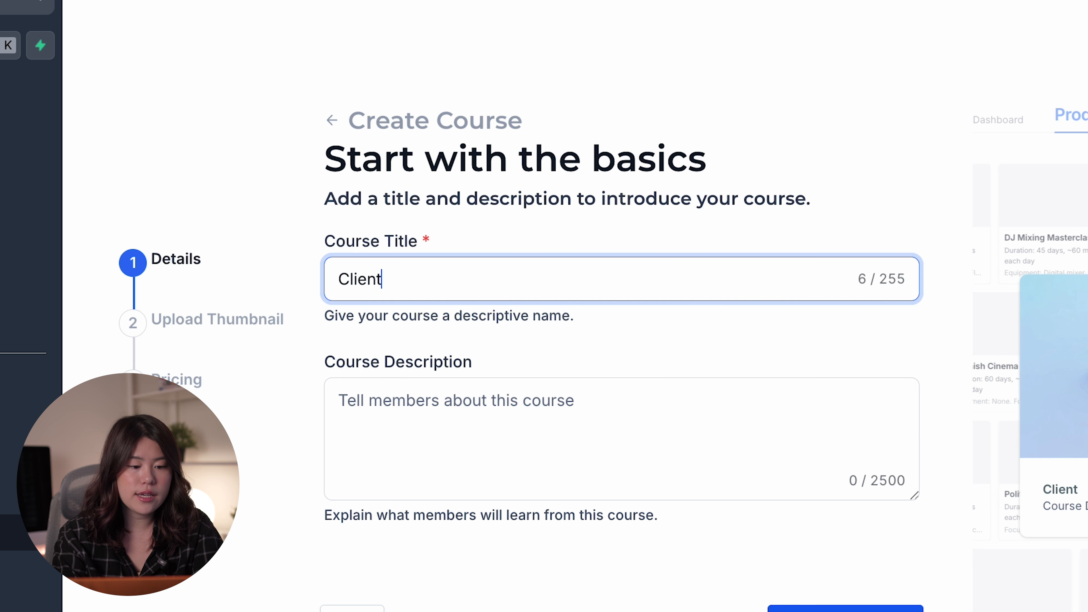
type(" Onboarding Program")
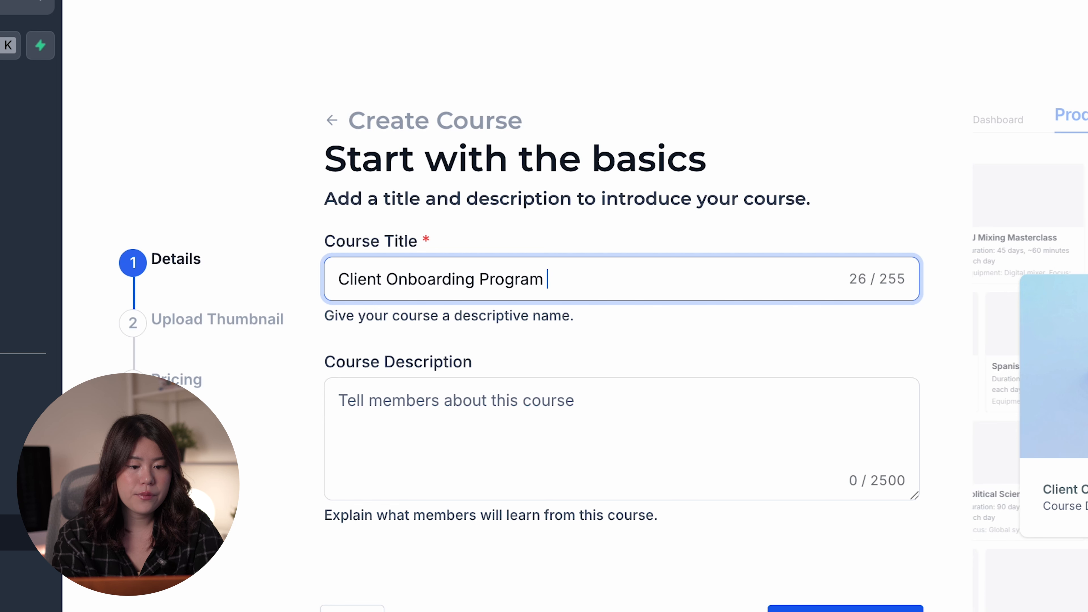
left_click(426, 427)
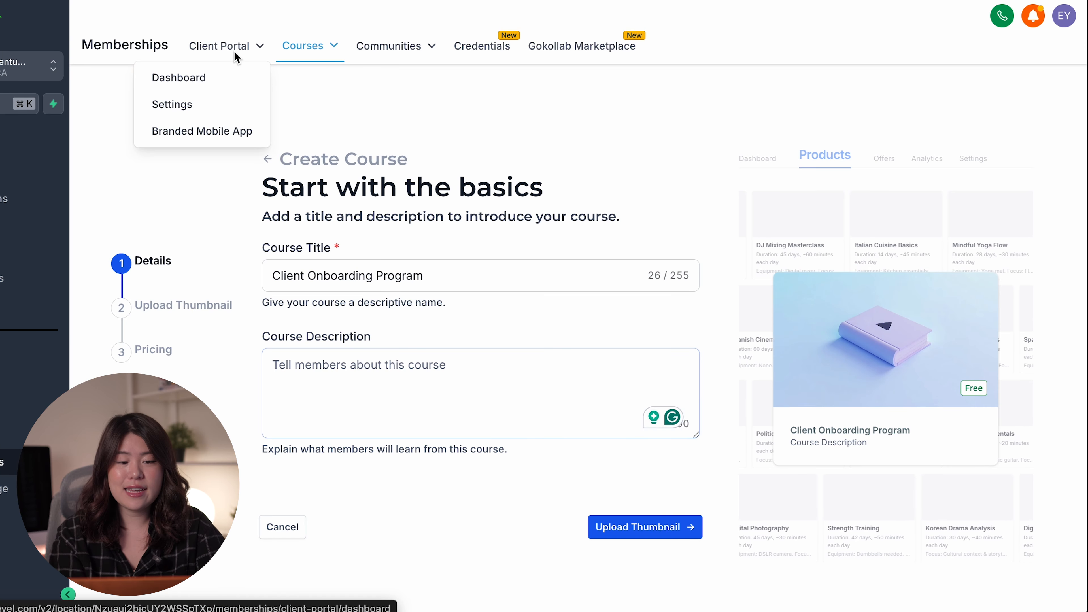
Return to the client portal dashboard and review its introduction, portal URL, user counters and actions.
left_click(234, 51)
scroll(398, 232, "down", 2)
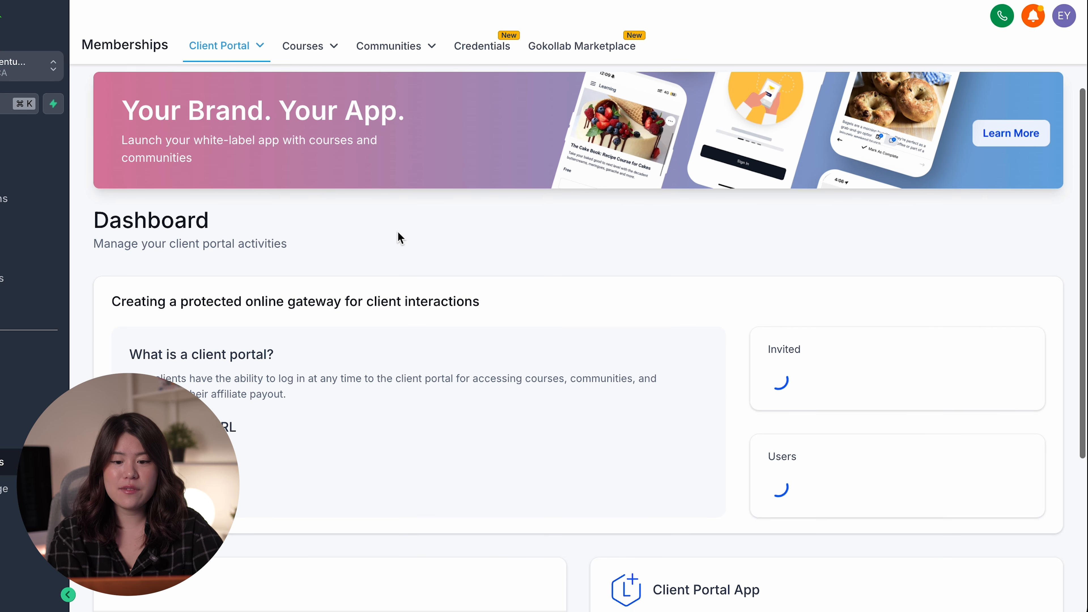
scroll(353, 257, "up", 2)
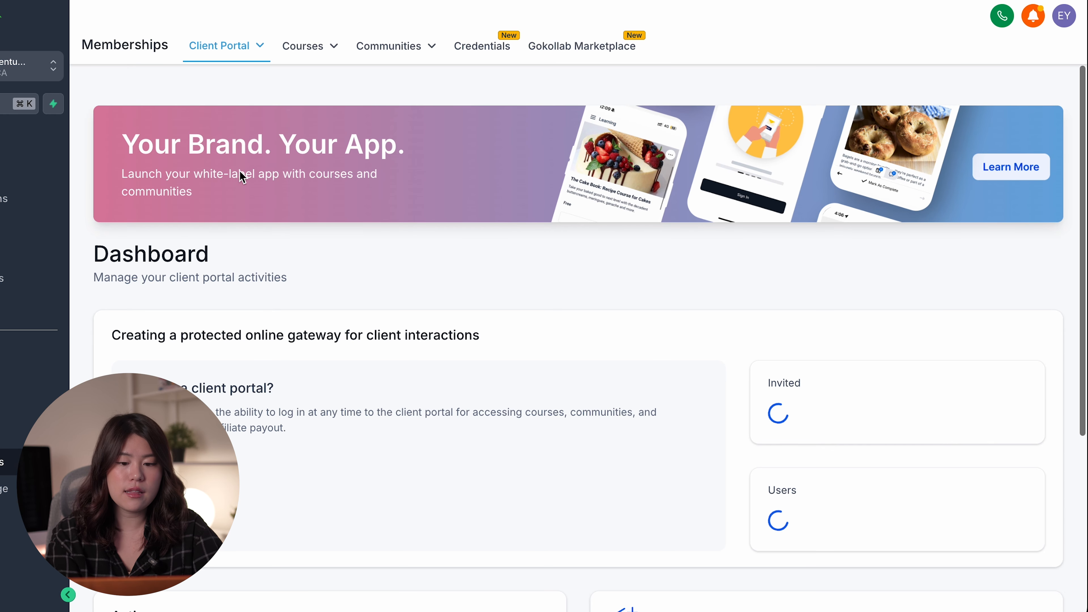
scroll(231, 233, "down", 3)
scroll(259, 170, "down", 5)
scroll(260, 170, "up", 2)
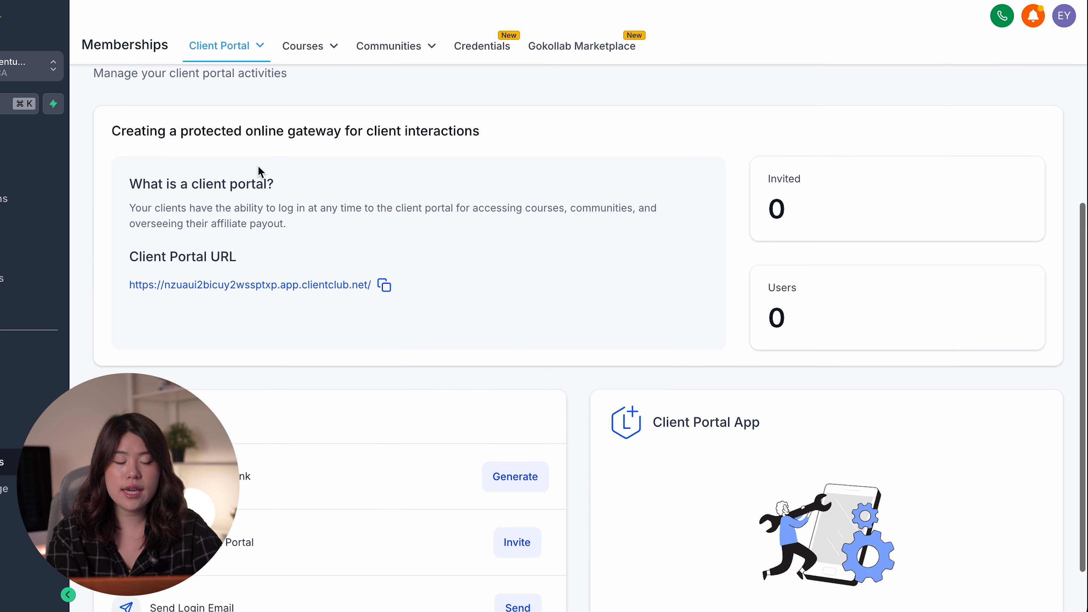
Open the settings for Courses and look through the Site Details page.
left_click(317, 45)
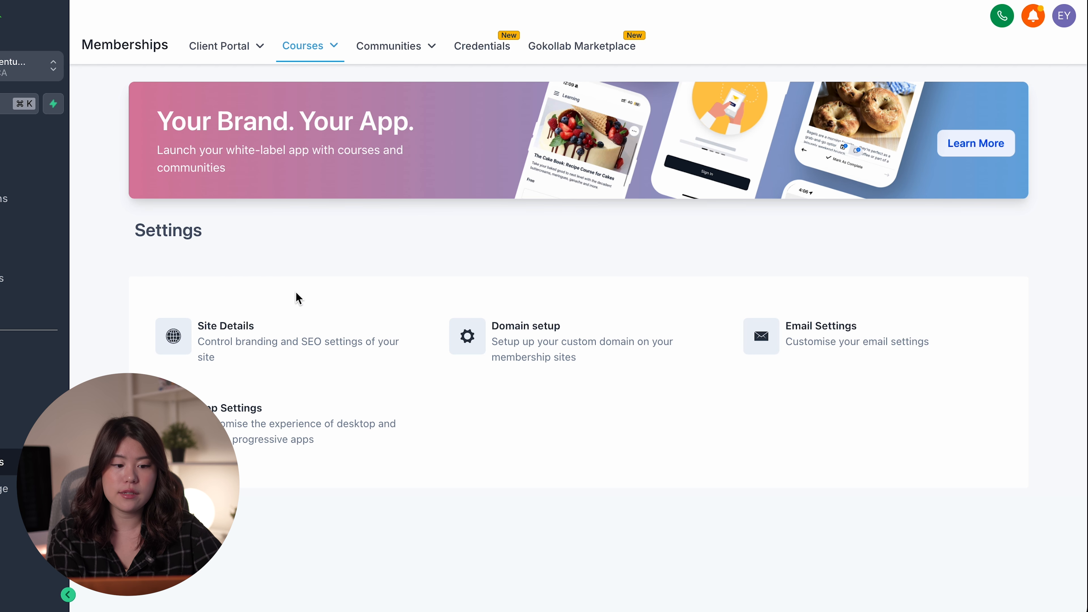
left_click(241, 344)
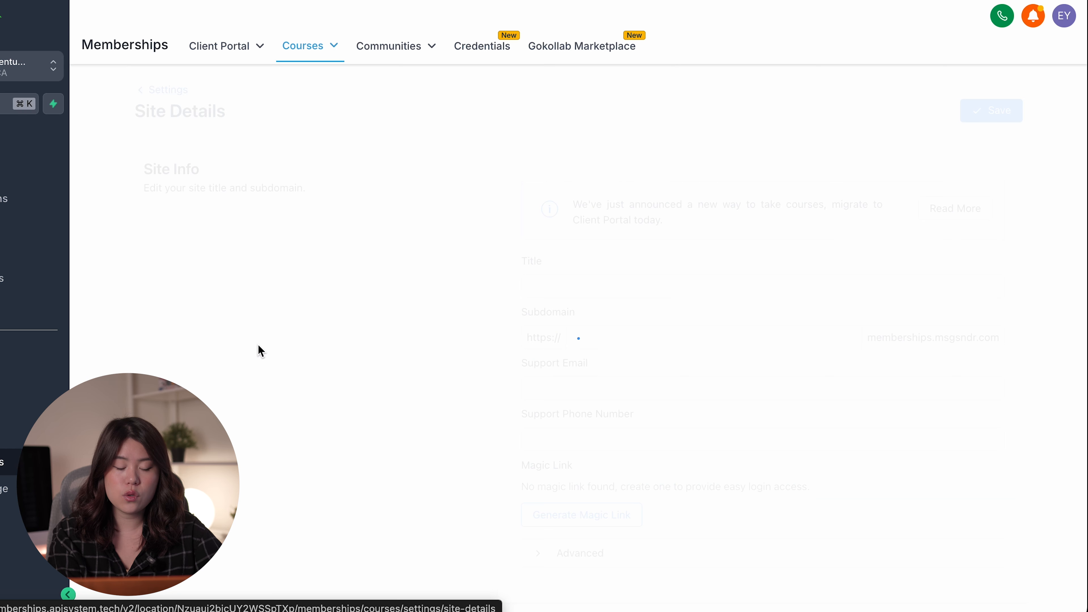
scroll(415, 364, "down", 3)
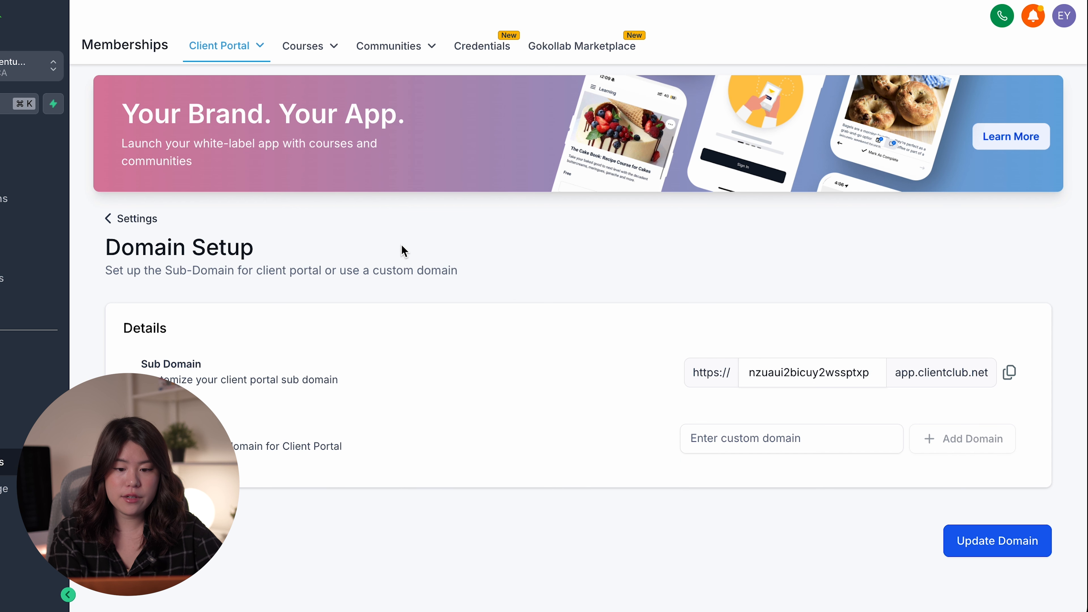
Check the client portal's email settings, then review its app permissions from the child apps to the default landing page.
left_click(142, 218)
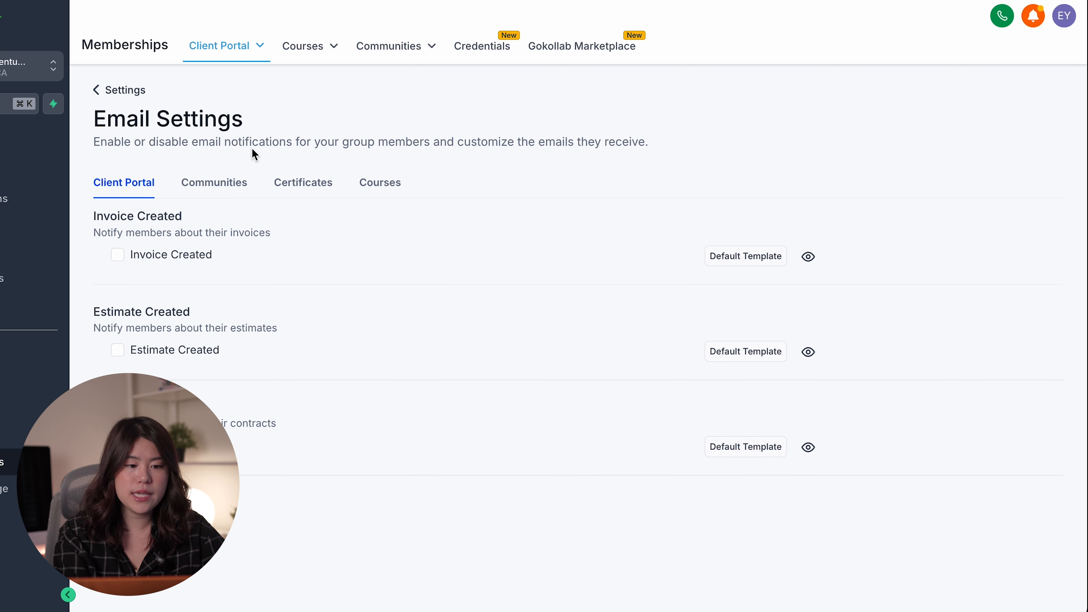
left_click(125, 91)
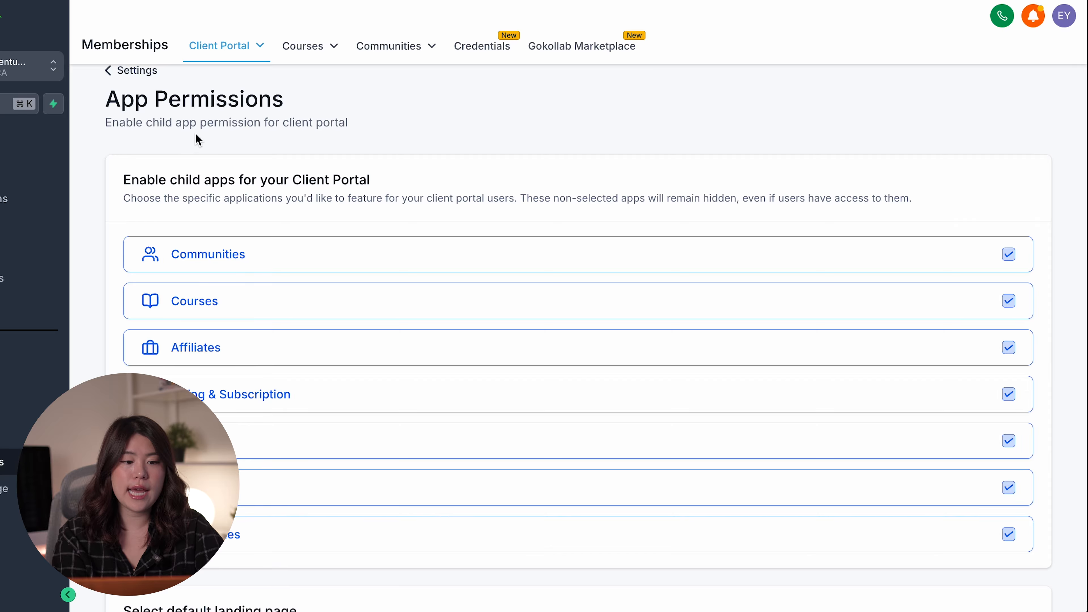
scroll(231, 208, "down", 1)
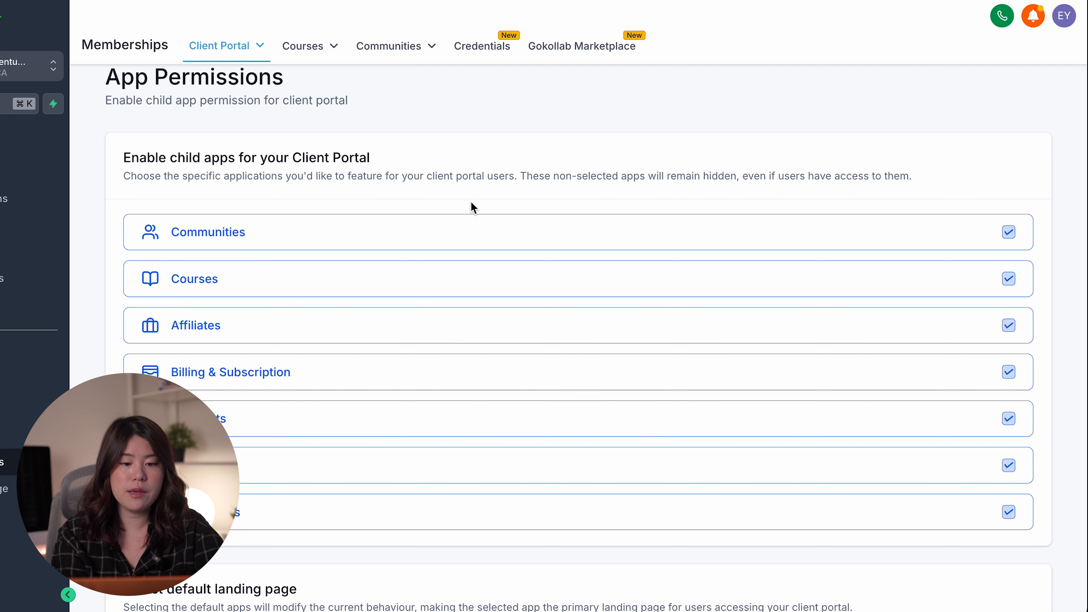
scroll(542, 211, "down", 2)
scroll(342, 218, "down", 3)
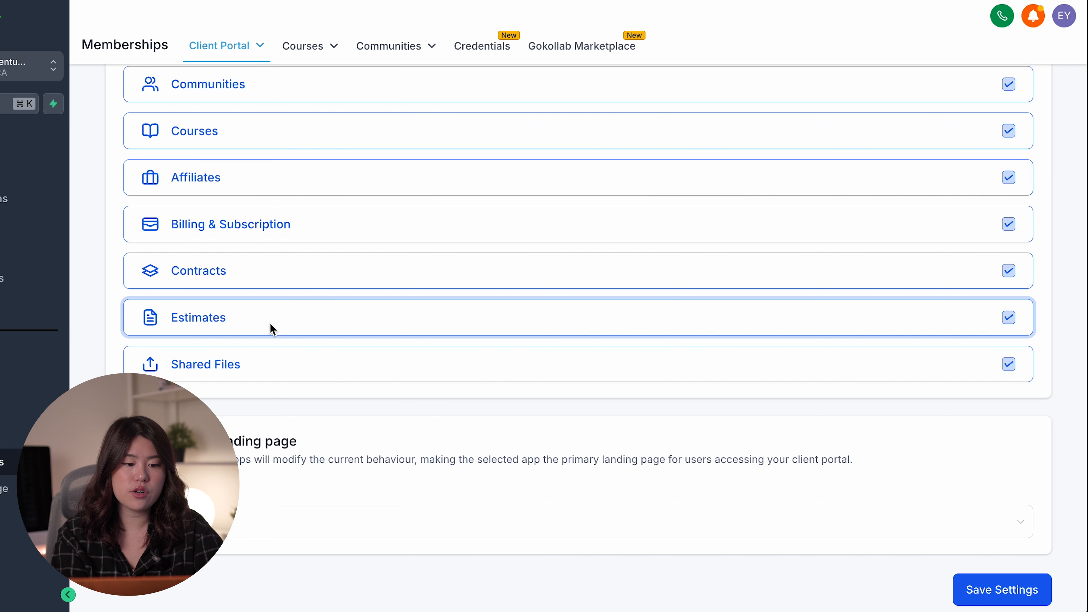
scroll(309, 380, "down", 1)
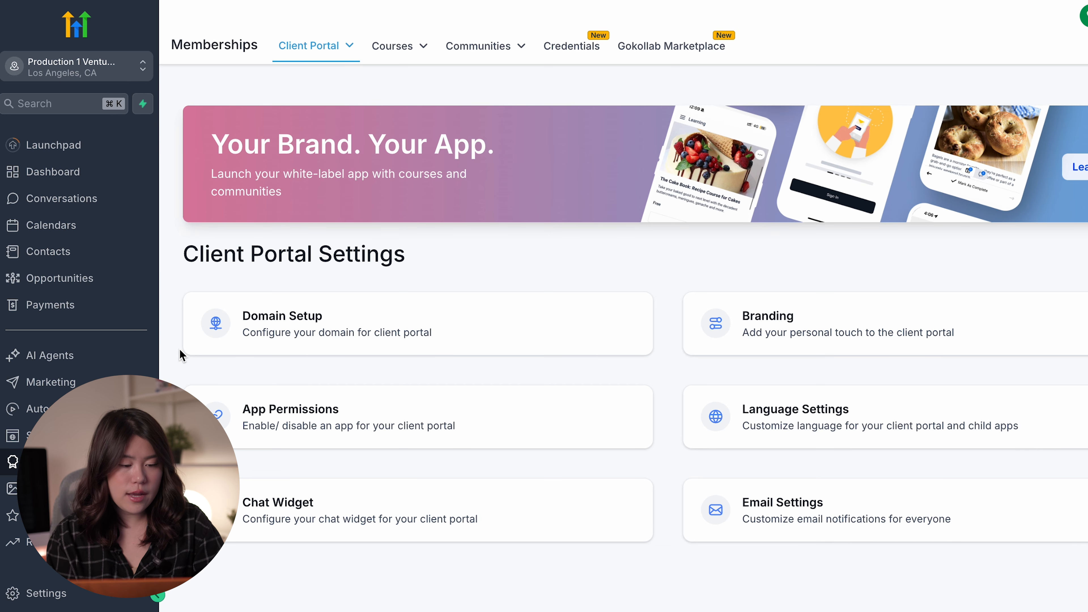
Open the sub-account's Payments area and view the invoices, the payment setup options and the Orders page.
left_click(72, 306)
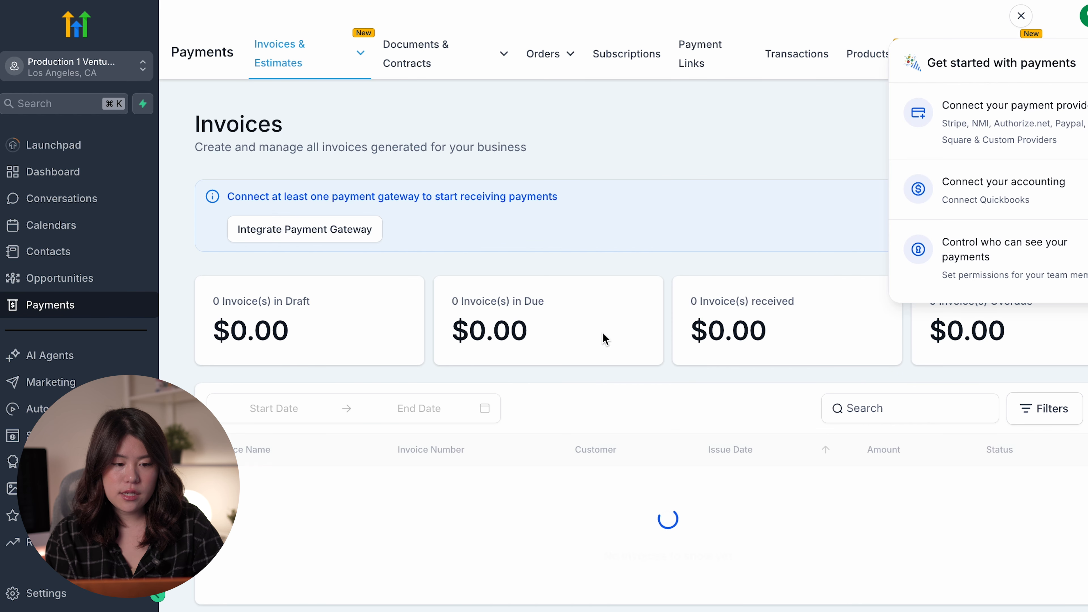
scroll(616, 257, "down", 1)
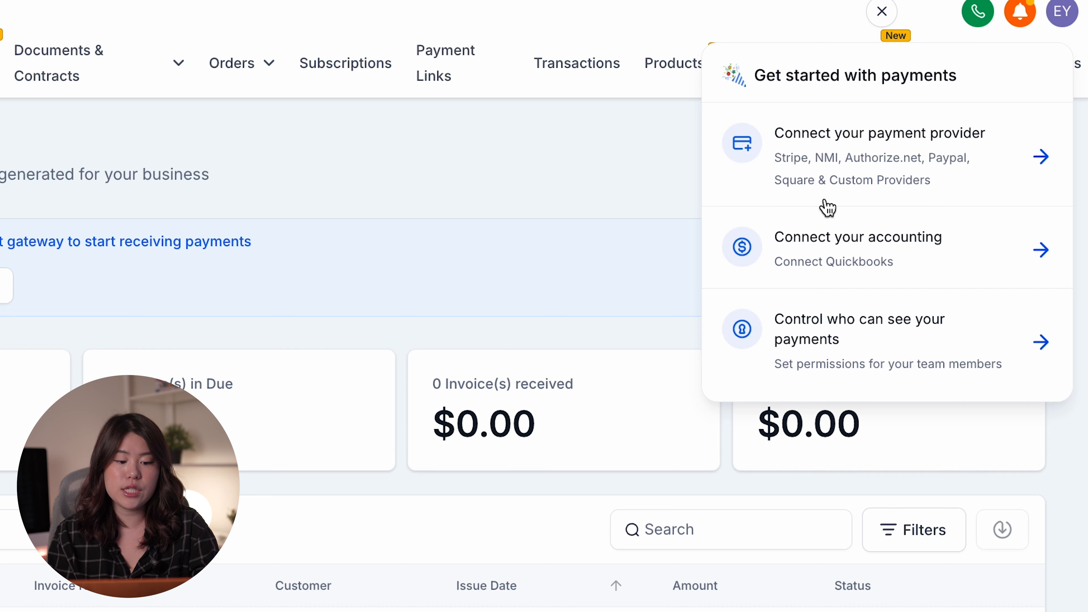
left_click(231, 62)
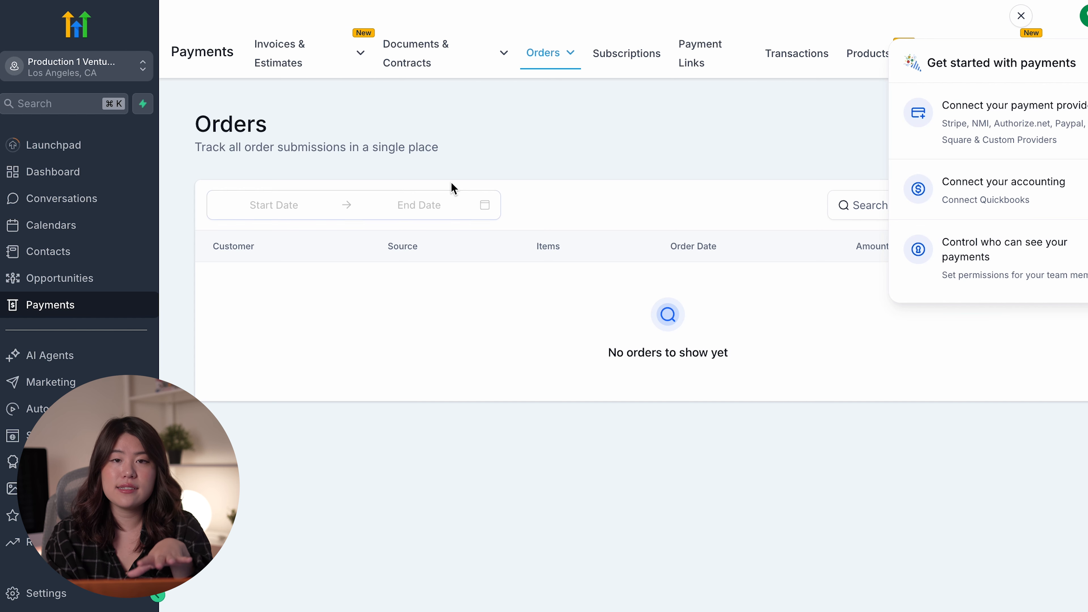
Open the Automation area and look over the list of all workflows.
left_click(150, 409)
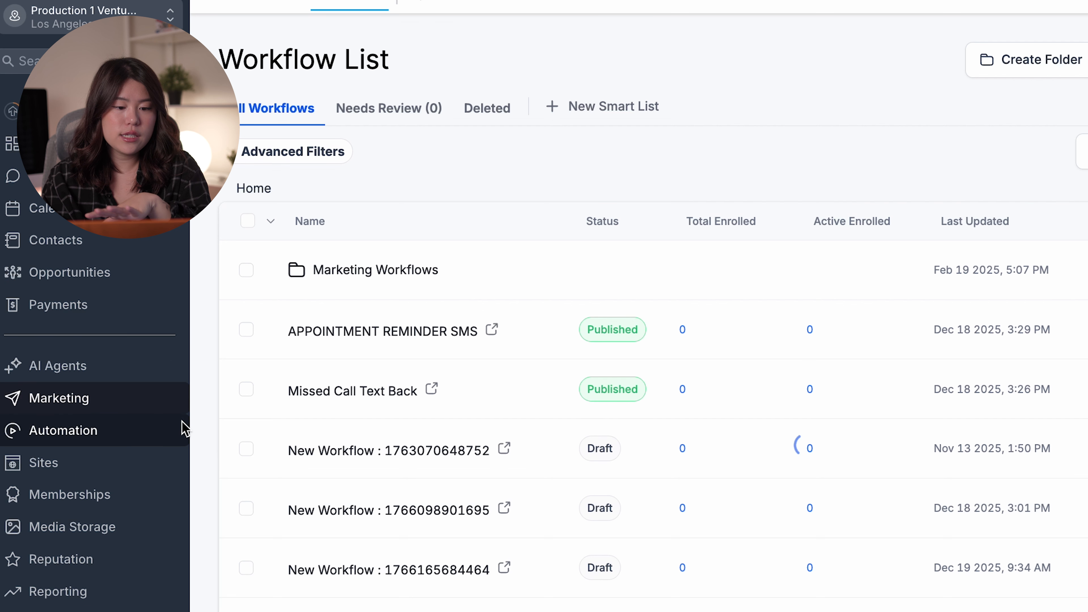
scroll(429, 207, "down", 1)
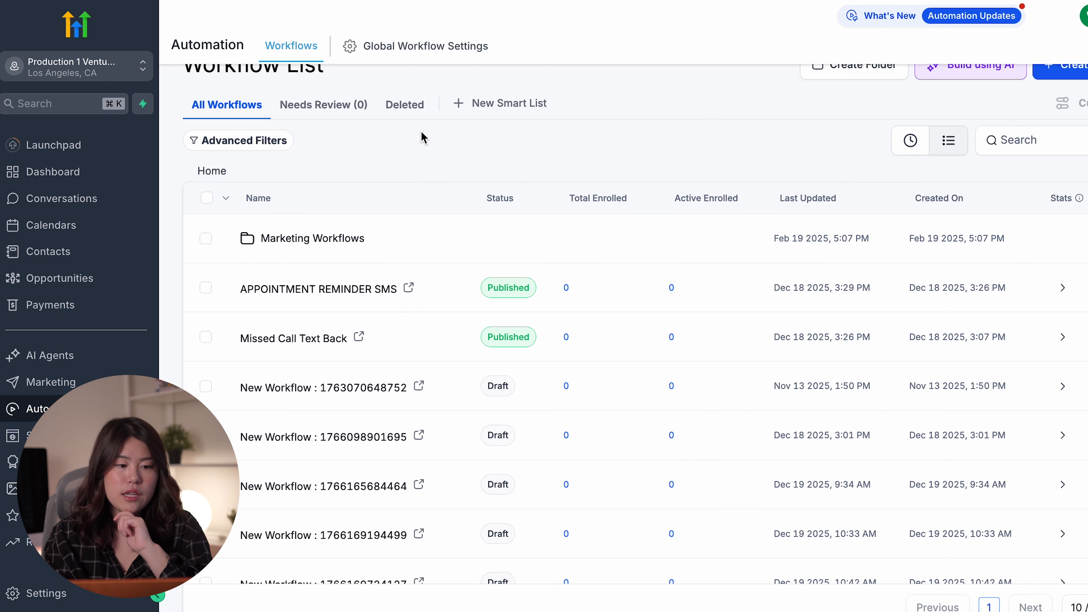
scroll(411, 132, "up", 2)
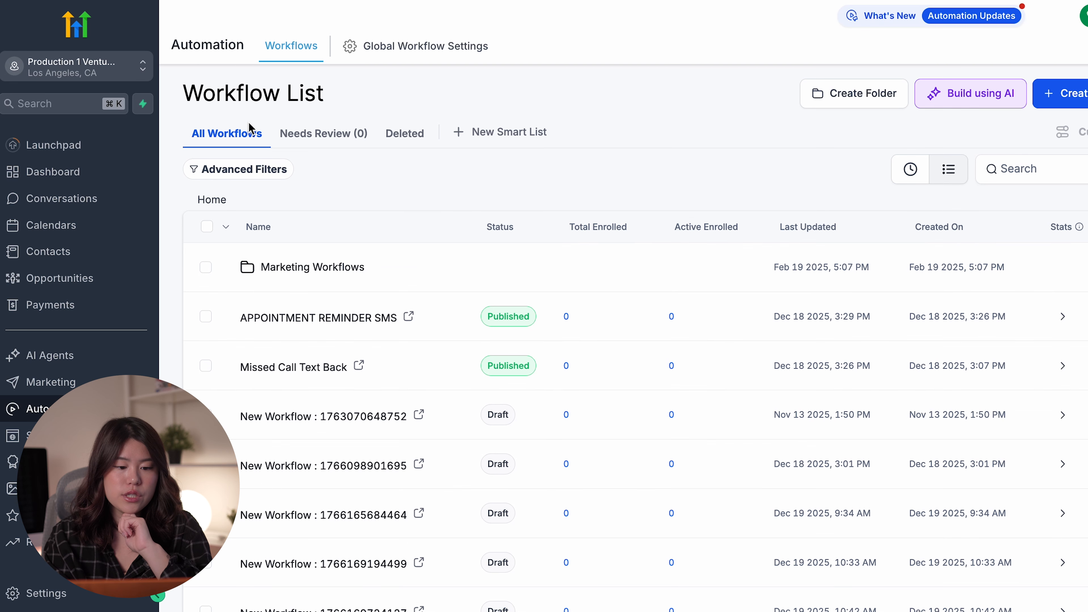
scroll(291, 132, "up", 1)
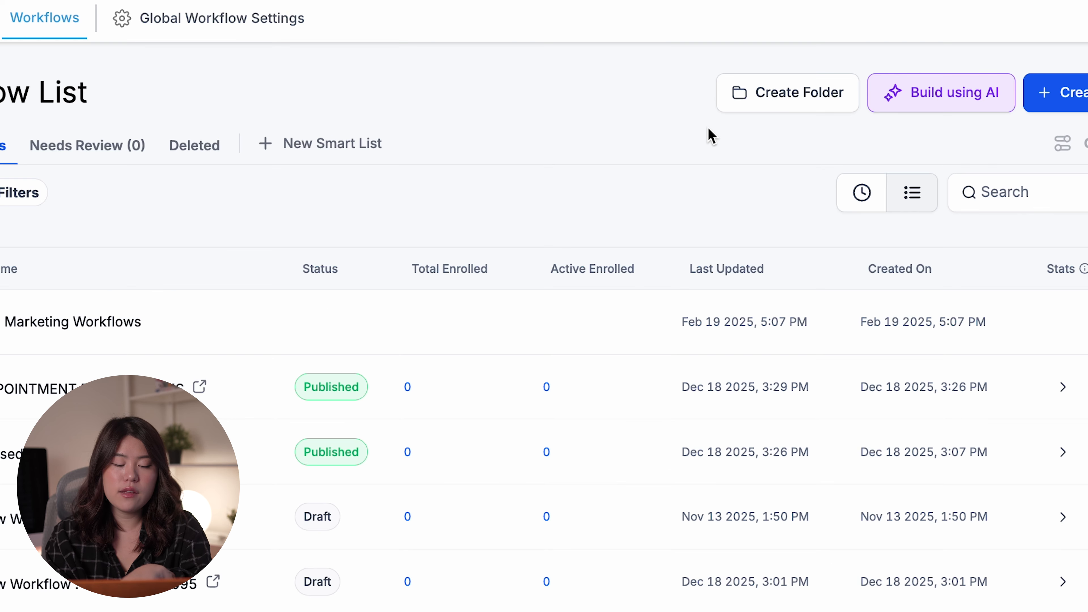
Start an AI-built workflow with a proposal follow-up prompt: SMS after 24 hours, email 2 days on, call task after 3 days, cold stage after 7.
left_click(934, 100)
type("After sending a proposal, wait 24 hours then send SMS follo")
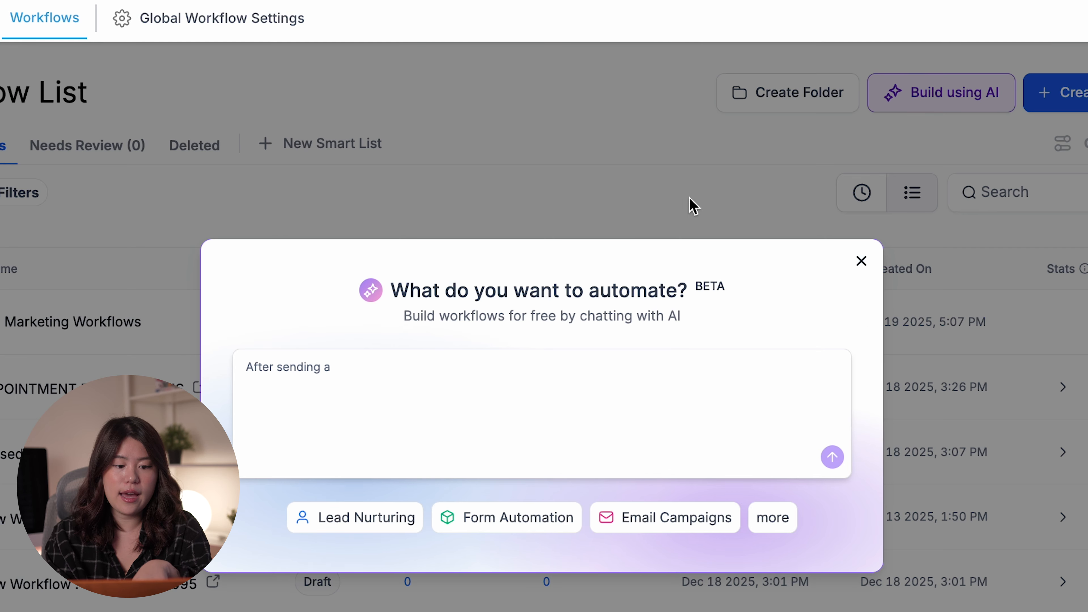
type("w-up, wait 2 more days for email fo")
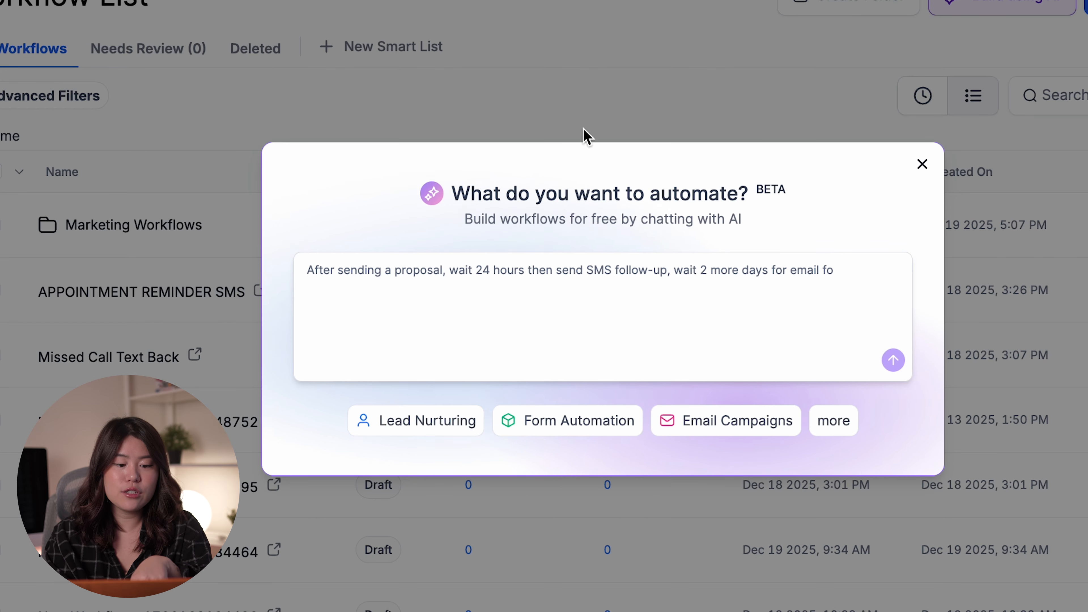
type("llow-up, create a call task after 3 days, and move to cold stage if no response in 7 da")
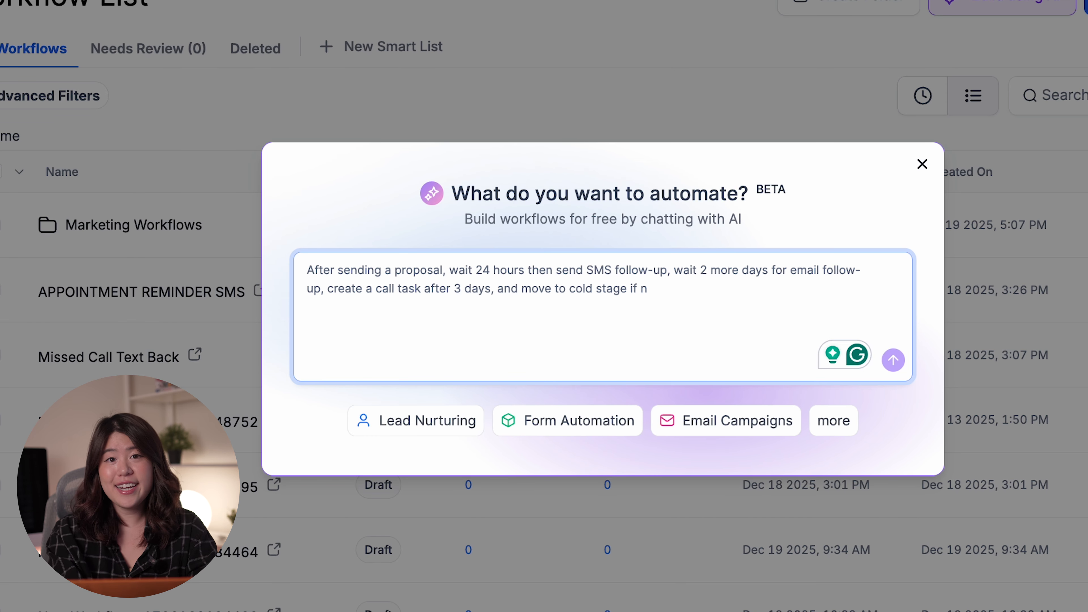
type("o response in 7 days")
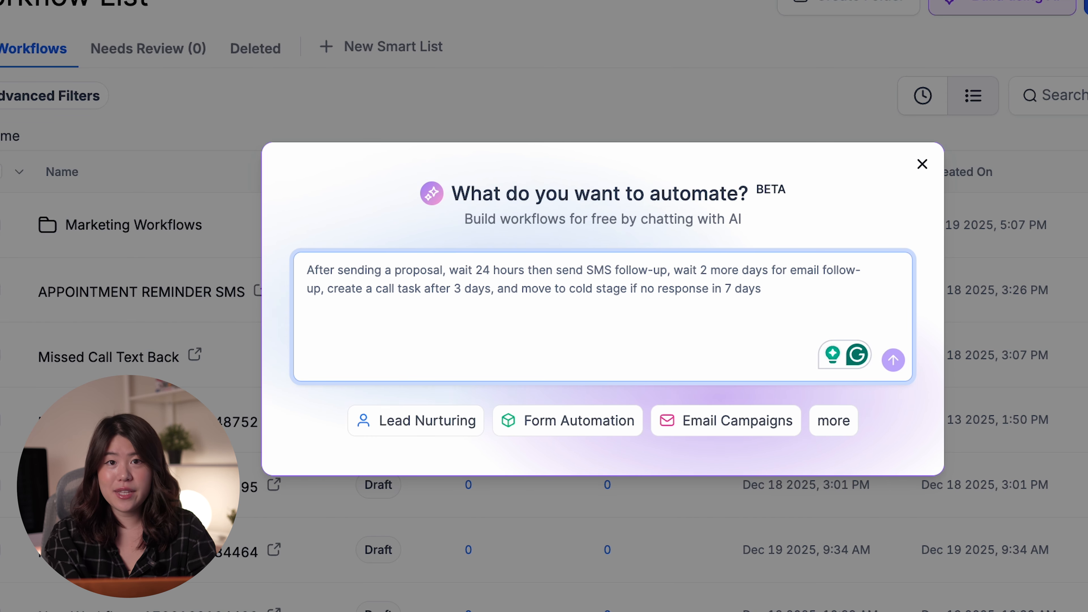
Replace the automation prompt with "Grant membership access action" and have the AI build the workflow.
key("BackSpace")
type("Gr")
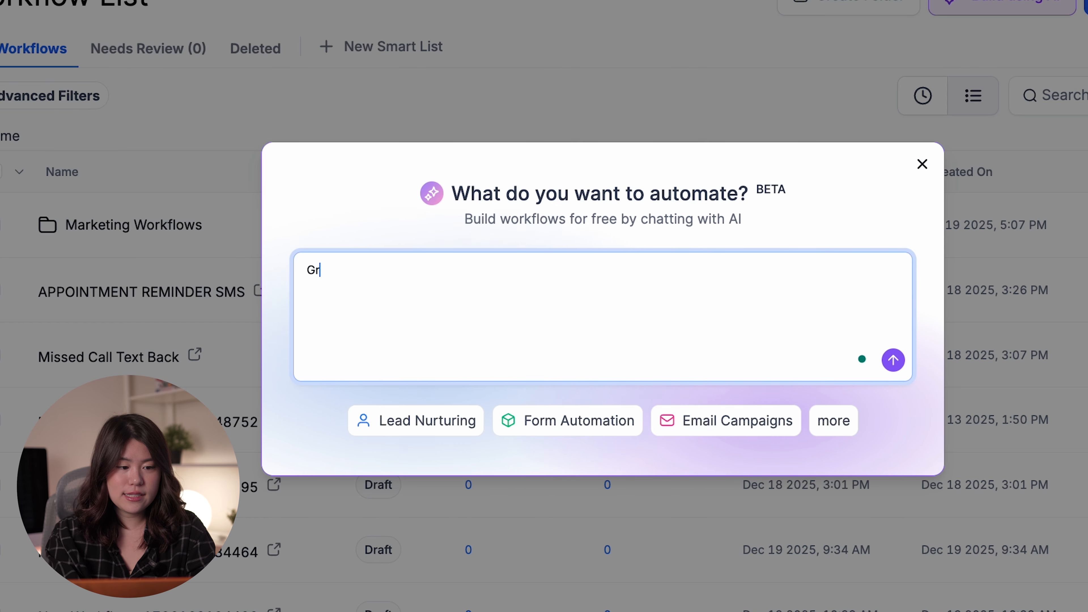
type("ant membership access ac")
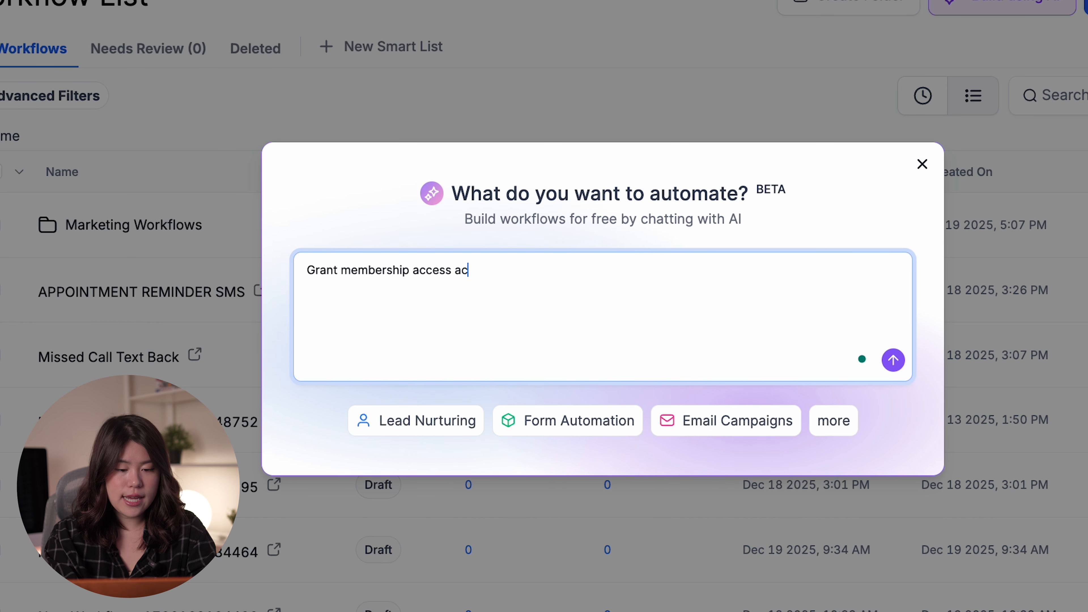
type("tion")
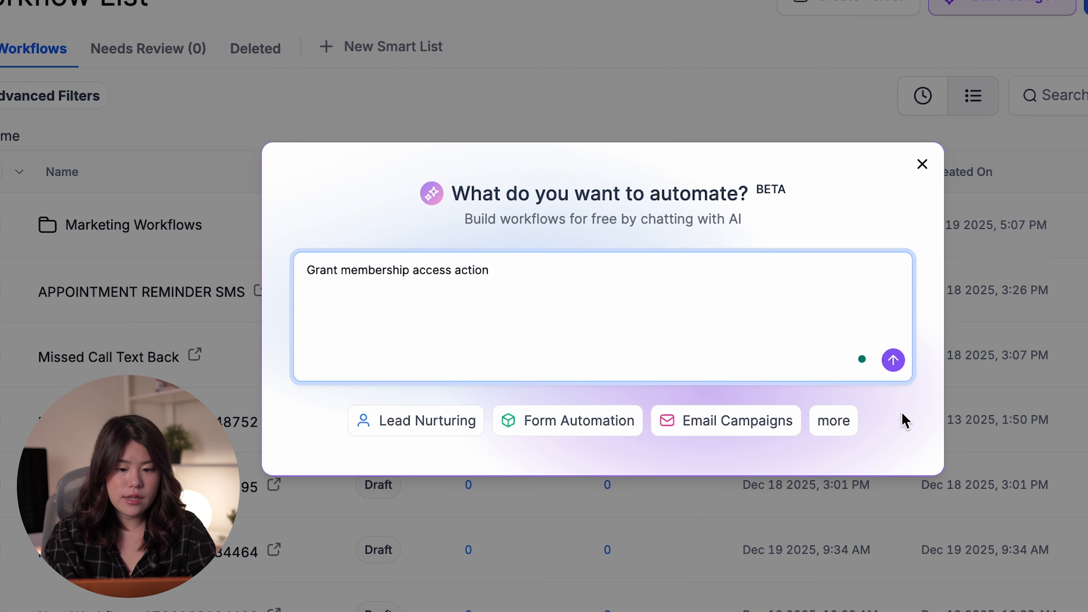
left_click(893, 360)
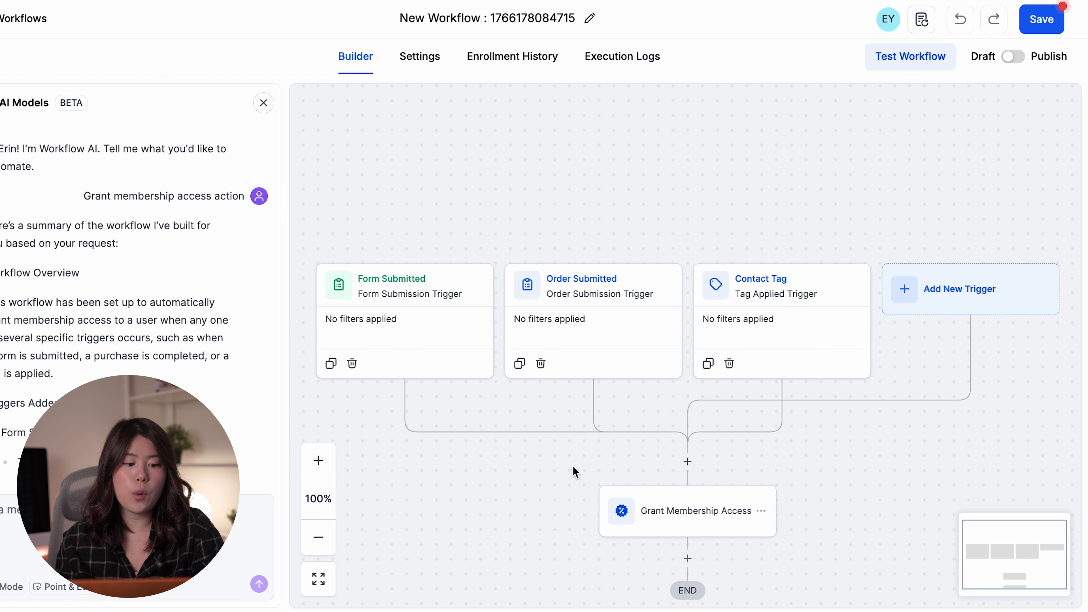
Add a Send Email action directly after the Grant Membership Access step.
scroll(624, 391, "down", 3)
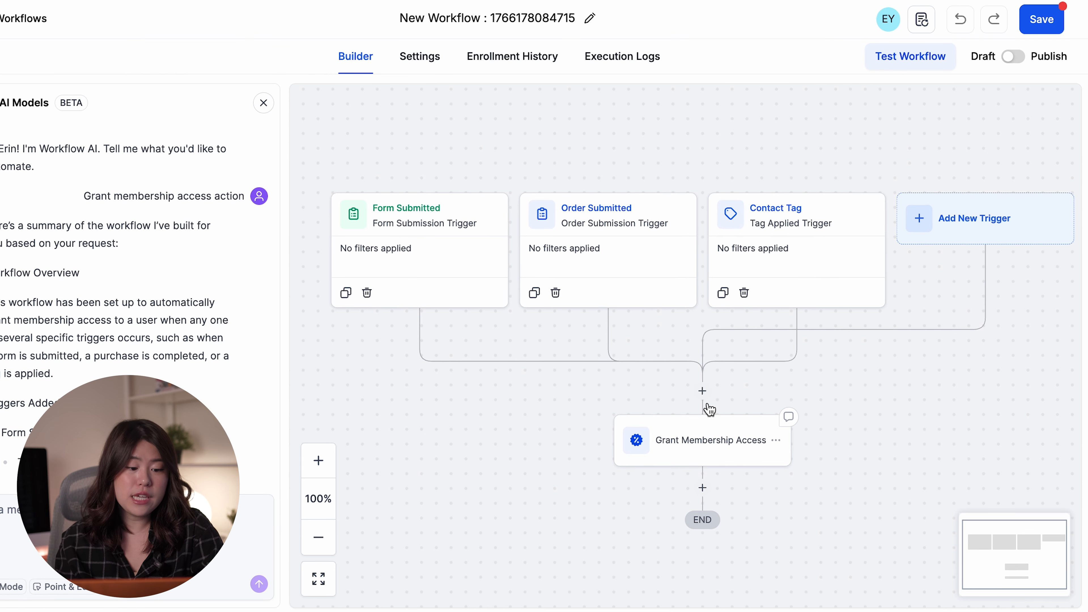
scroll(707, 406, "down", 2)
scroll(759, 402, "down", 1)
scroll(728, 429, "right", 2)
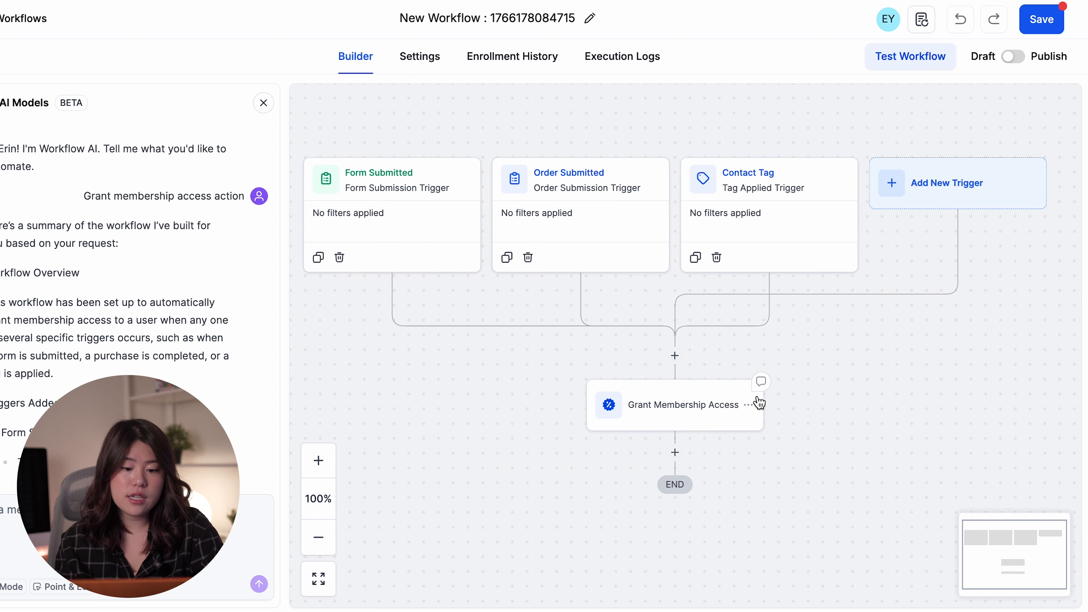
left_click(670, 453)
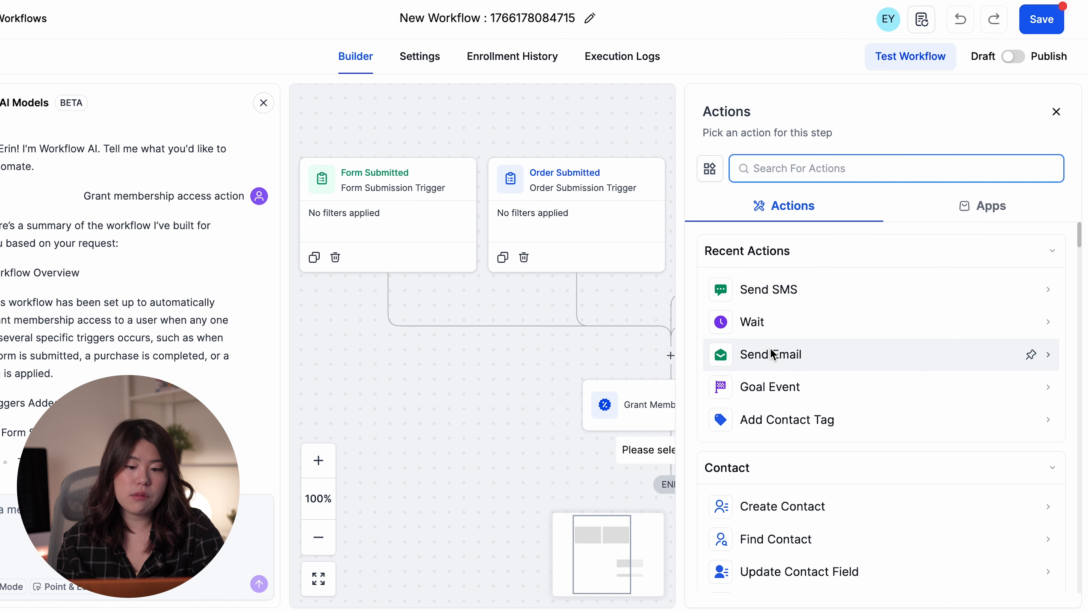
left_click(770, 364)
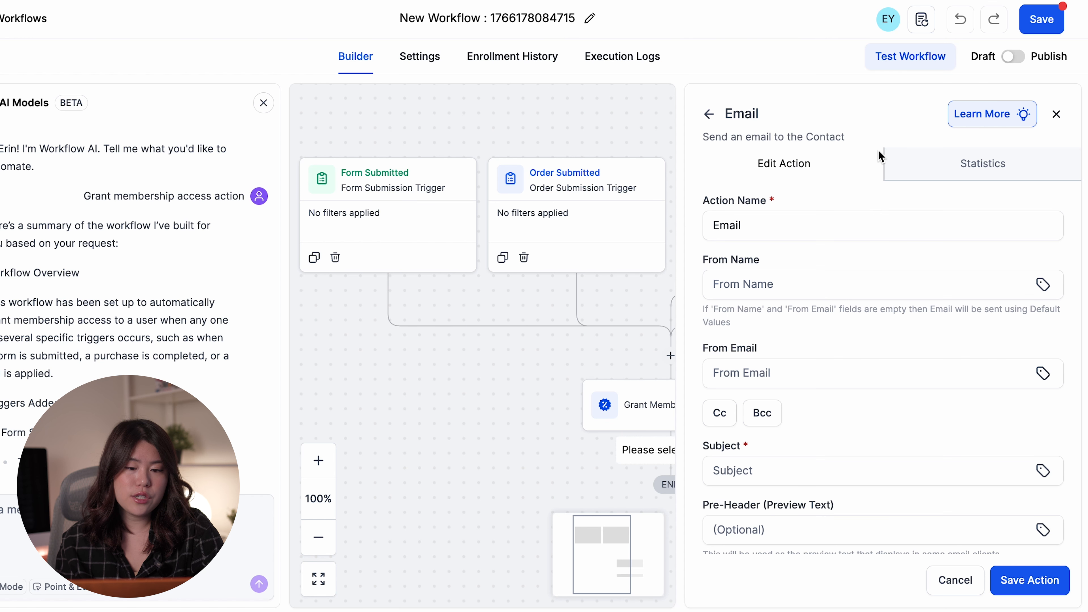
Generate the email message with AI in a Friendly tone from the prompt "Follow up on login instructions".
scroll(828, 324, "down", 10)
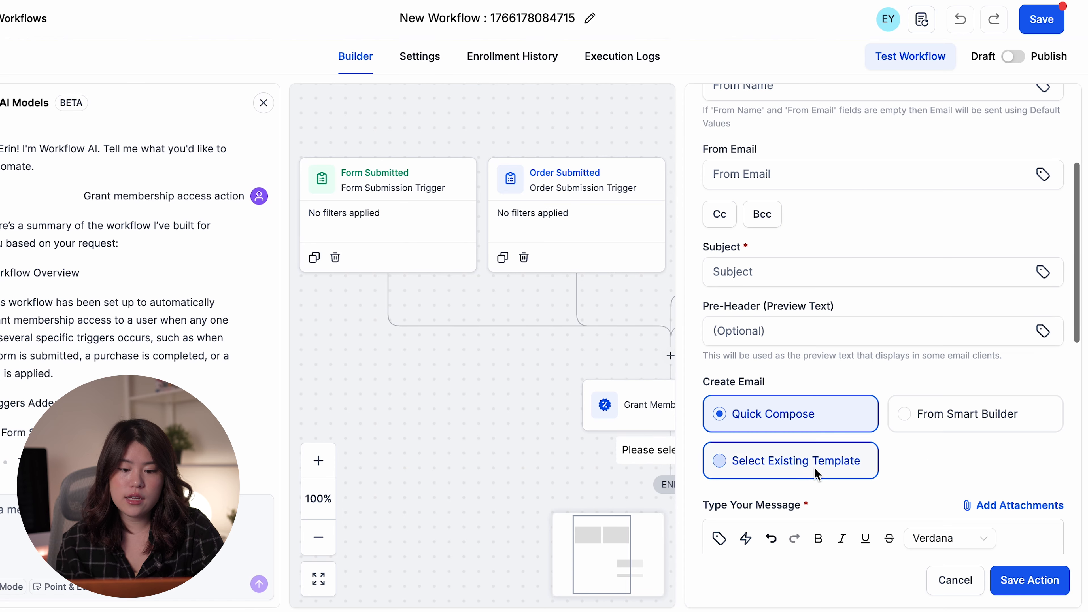
scroll(862, 459, "down", 3)
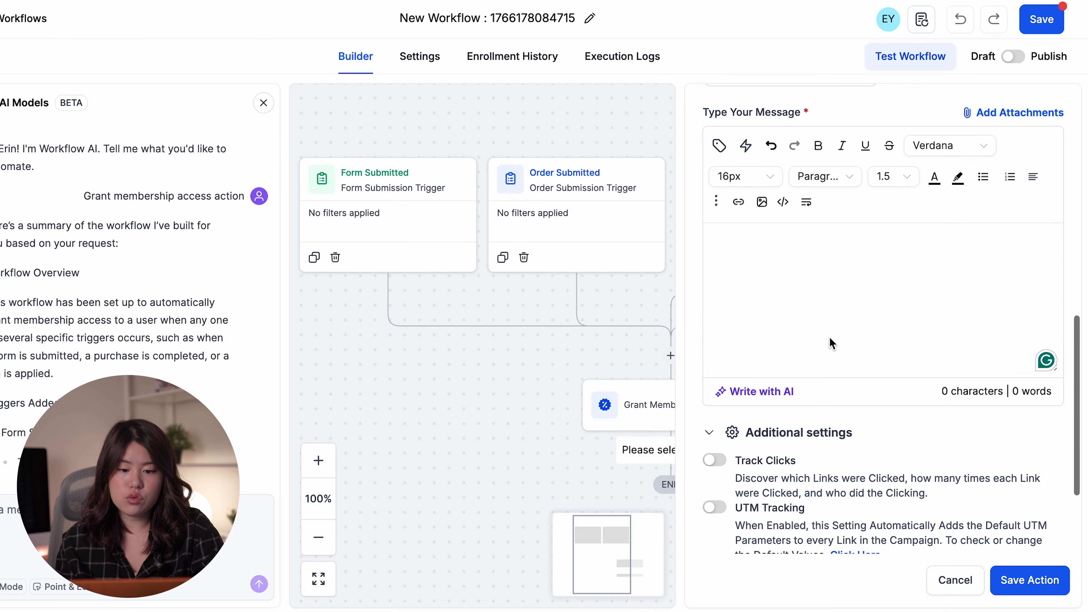
left_click(775, 392)
left_click(477, 292)
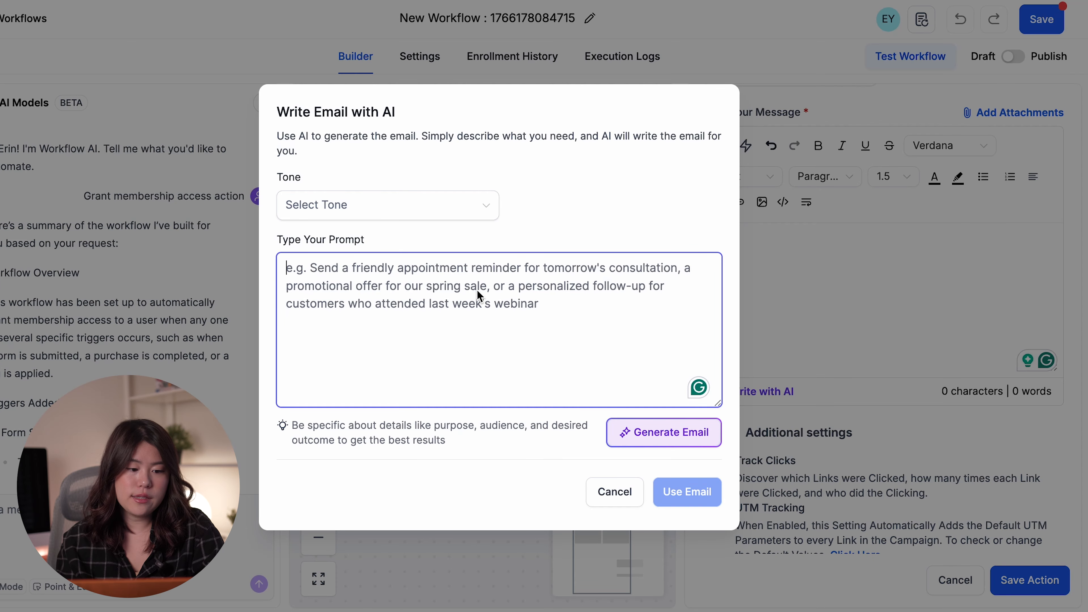
type("Follow up on login instructions")
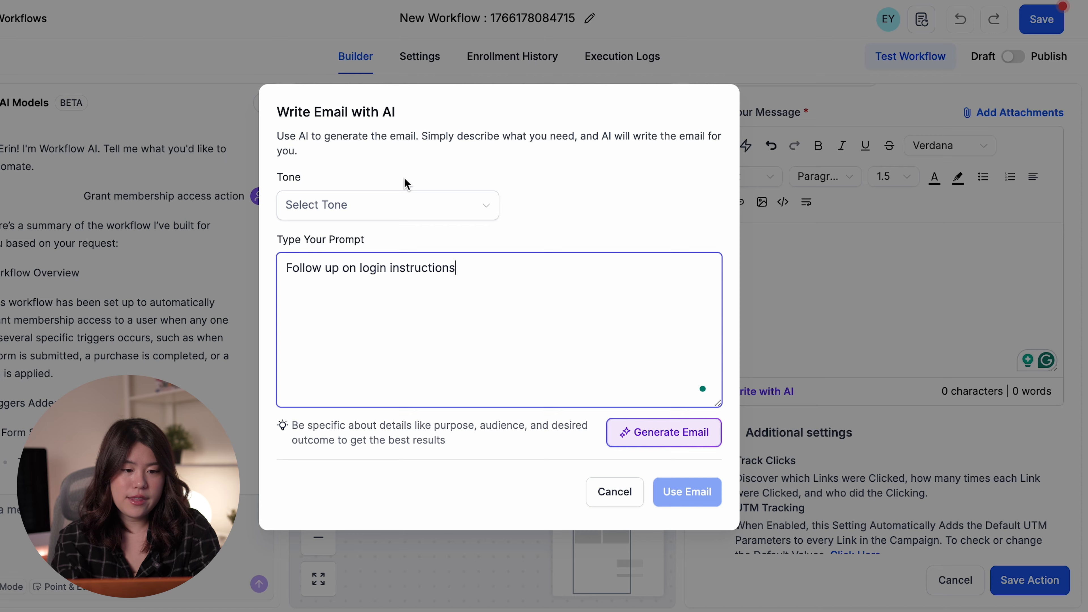
left_click(406, 208)
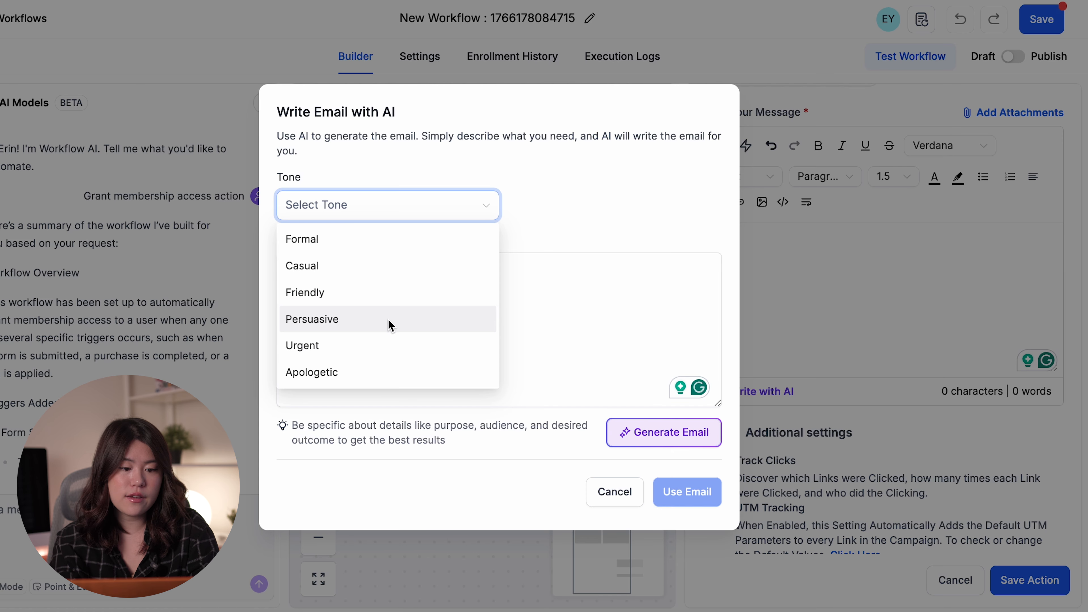
left_click(398, 293)
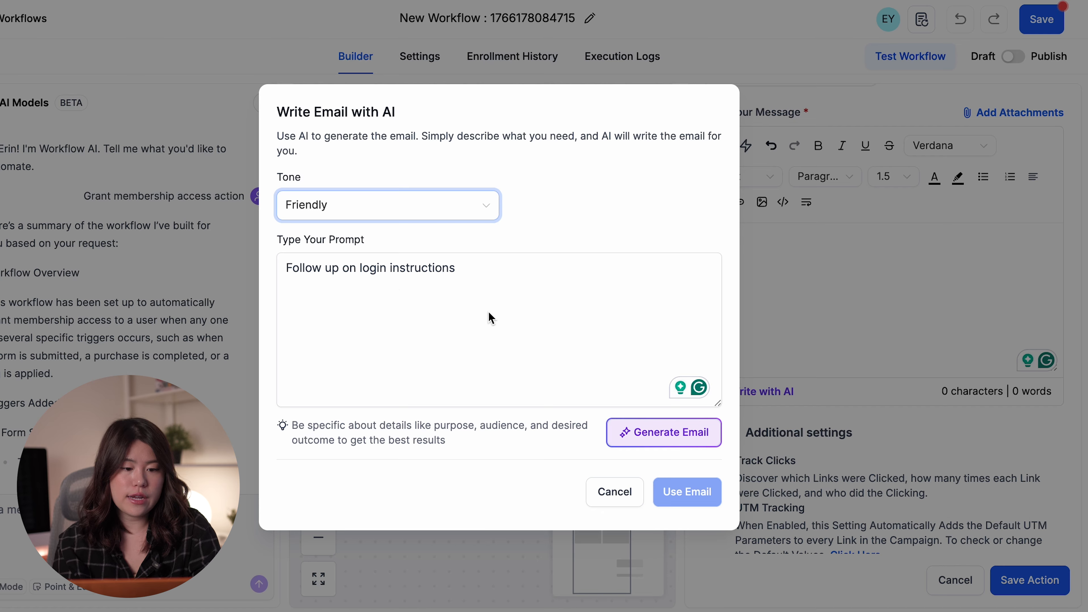
left_click(672, 437)
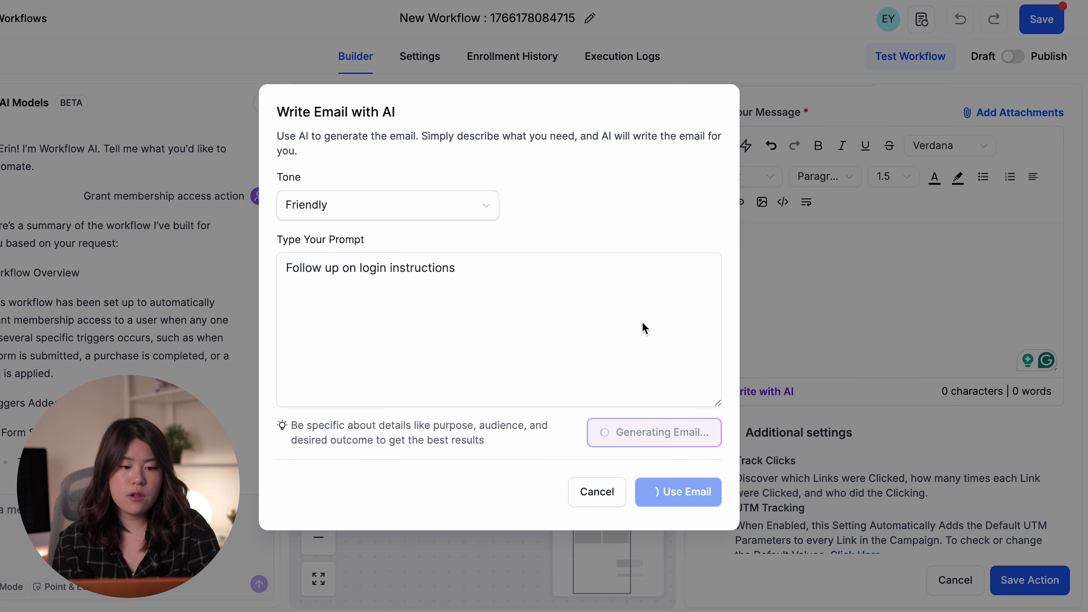
Read through the generated email draft and look over the custom value categories available for its body.
scroll(443, 337, "down", 1)
scroll(442, 336, "up", 1)
scroll(449, 341, "down", 3)
scroll(450, 340, "up", 3)
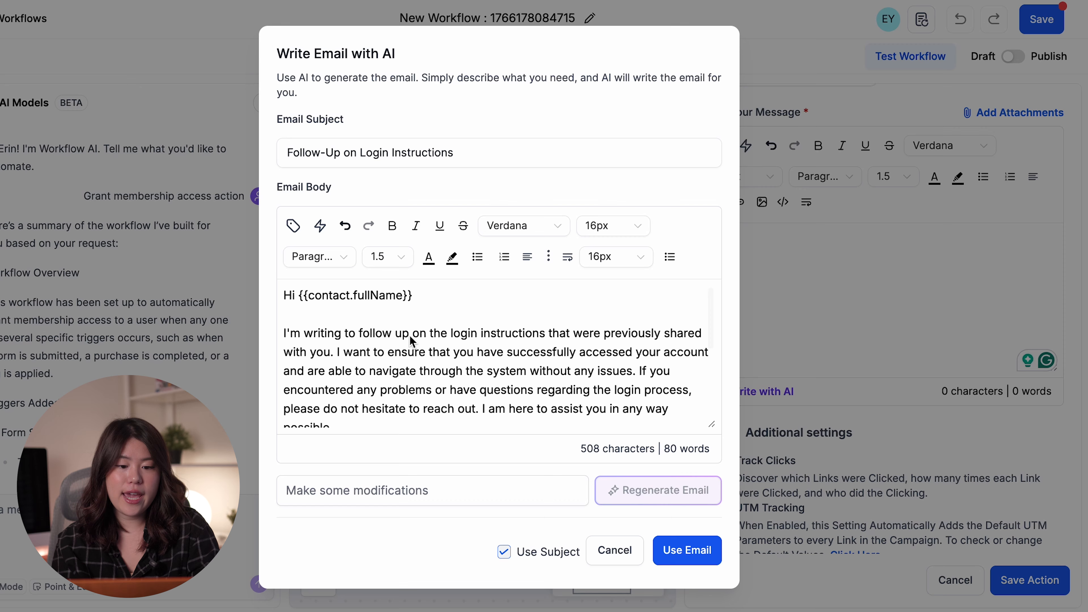
left_click(431, 298)
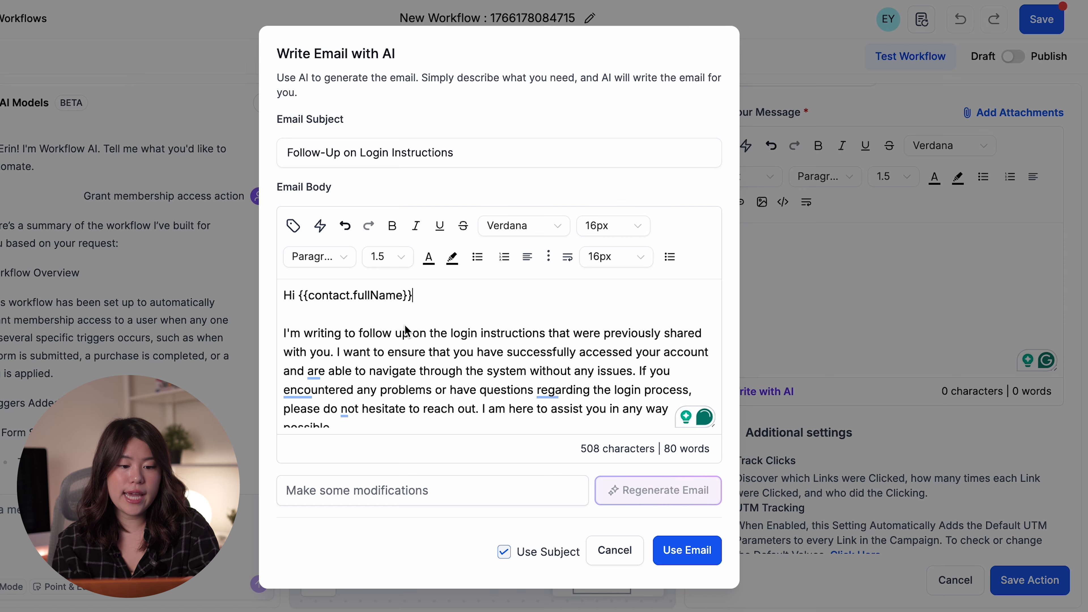
scroll(363, 377, "down", 1)
scroll(363, 377, "down", 1)
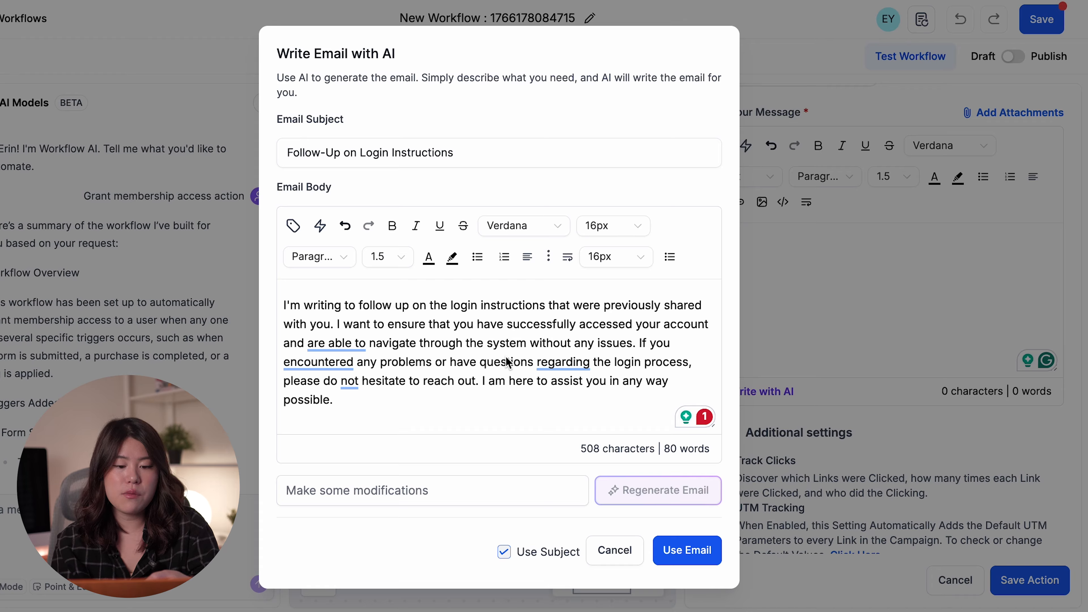
left_click(432, 395)
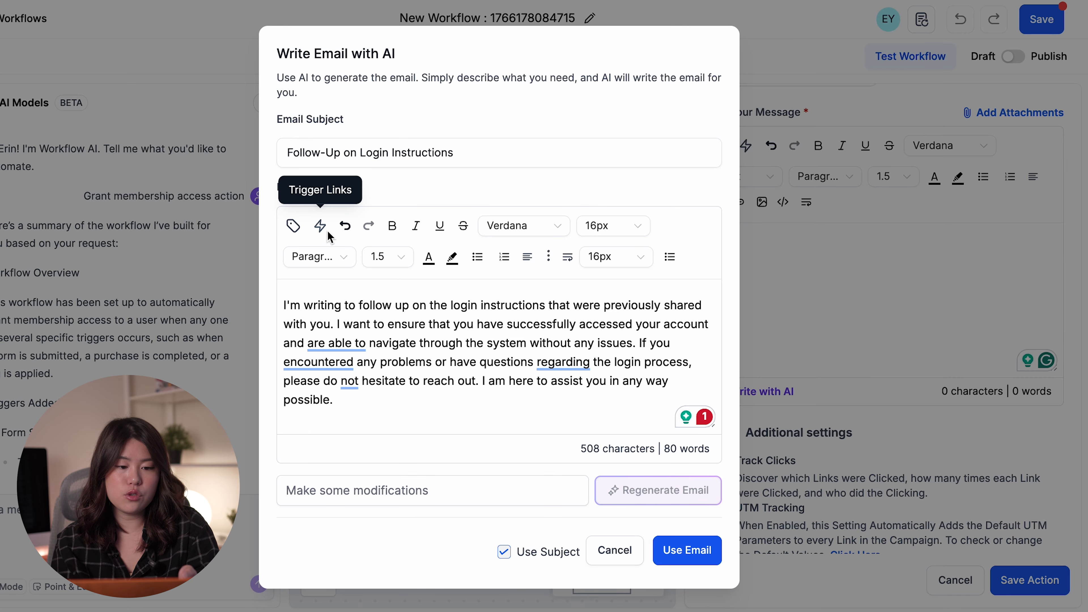
left_click(293, 226)
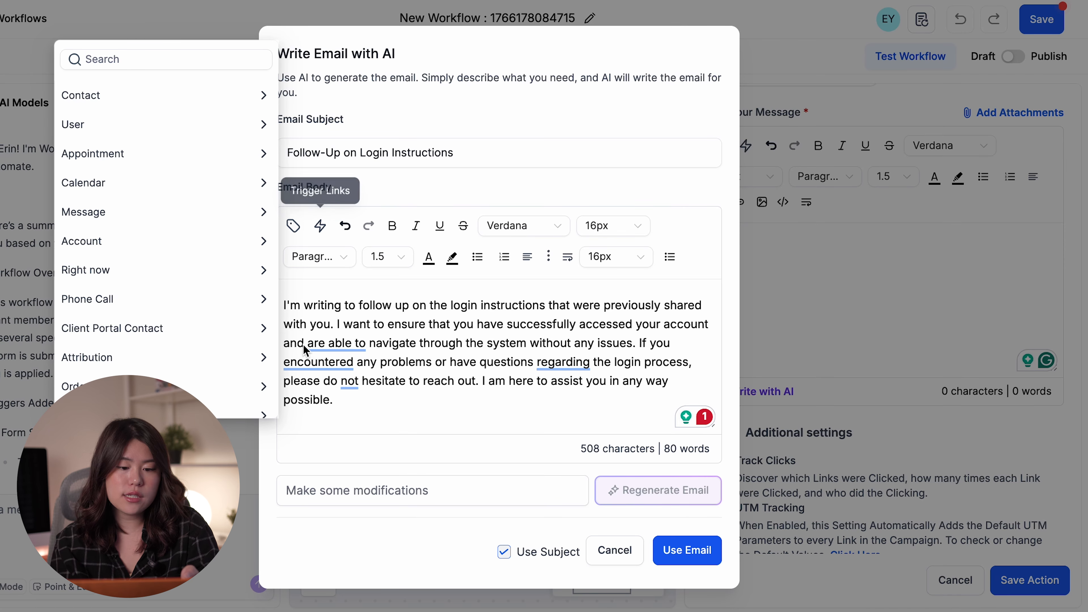
left_click(432, 416)
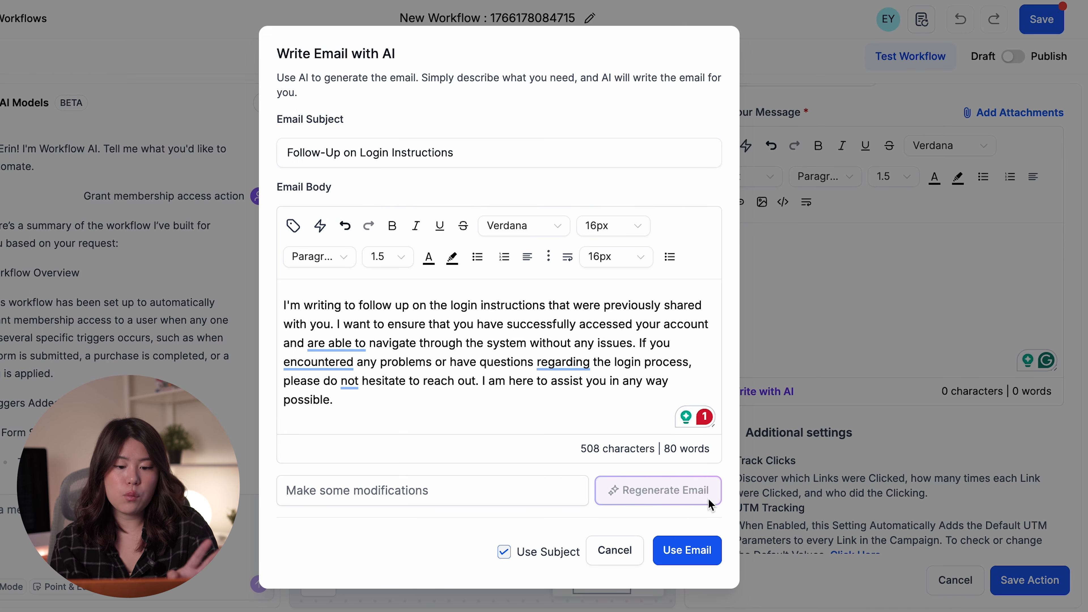
Use the AI-written draft, including its subject, as the workflow email and save the action.
left_click(687, 550)
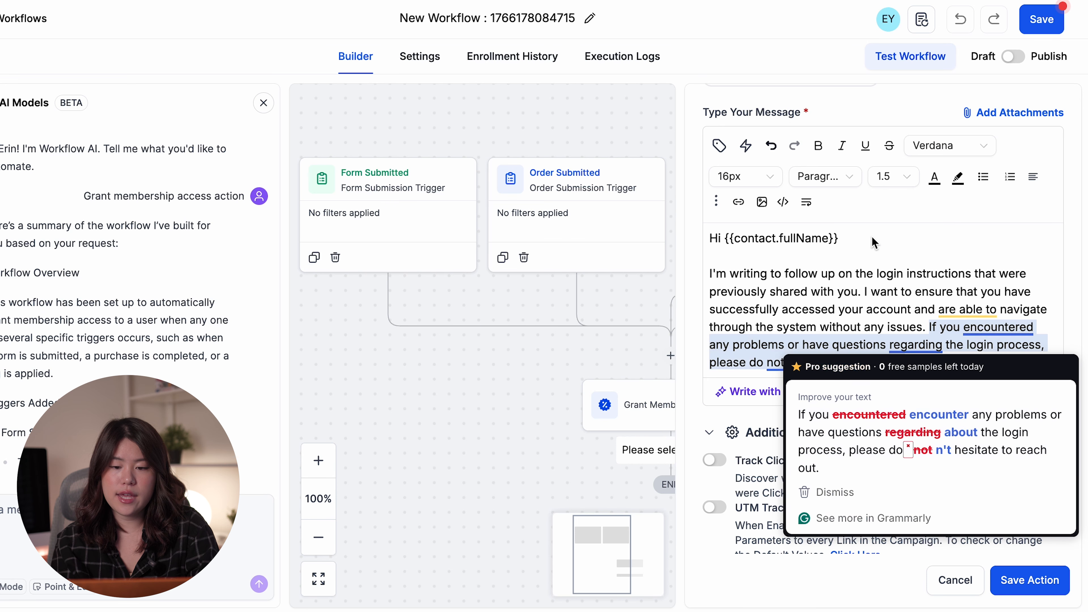
left_click(1026, 579)
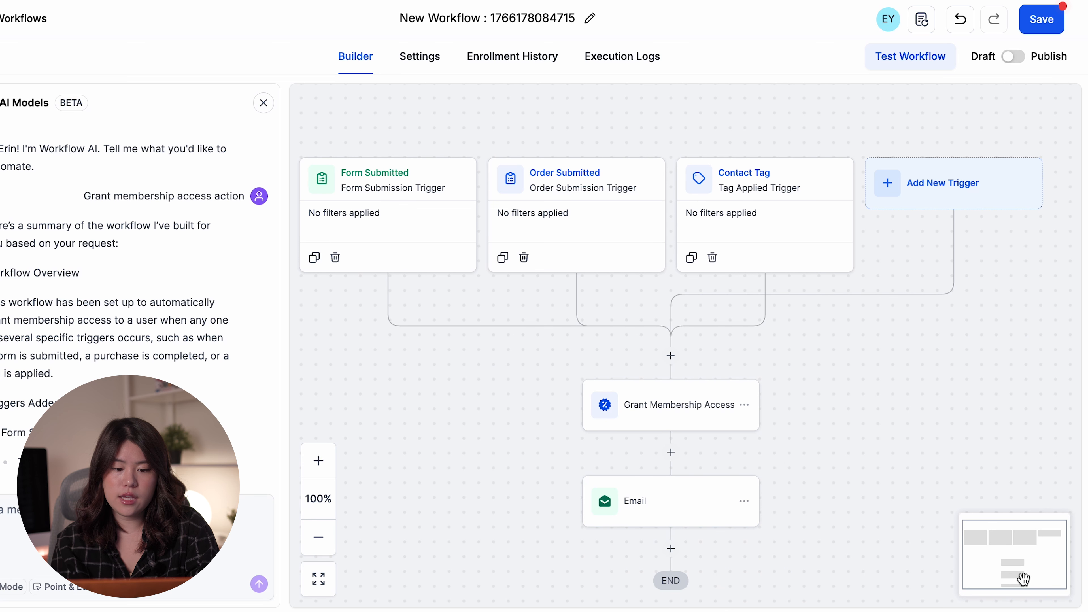
Rename the workflow's Email action as "Follow up Instruction Email" and save it.
scroll(728, 463, "down", 2)
left_click(637, 418)
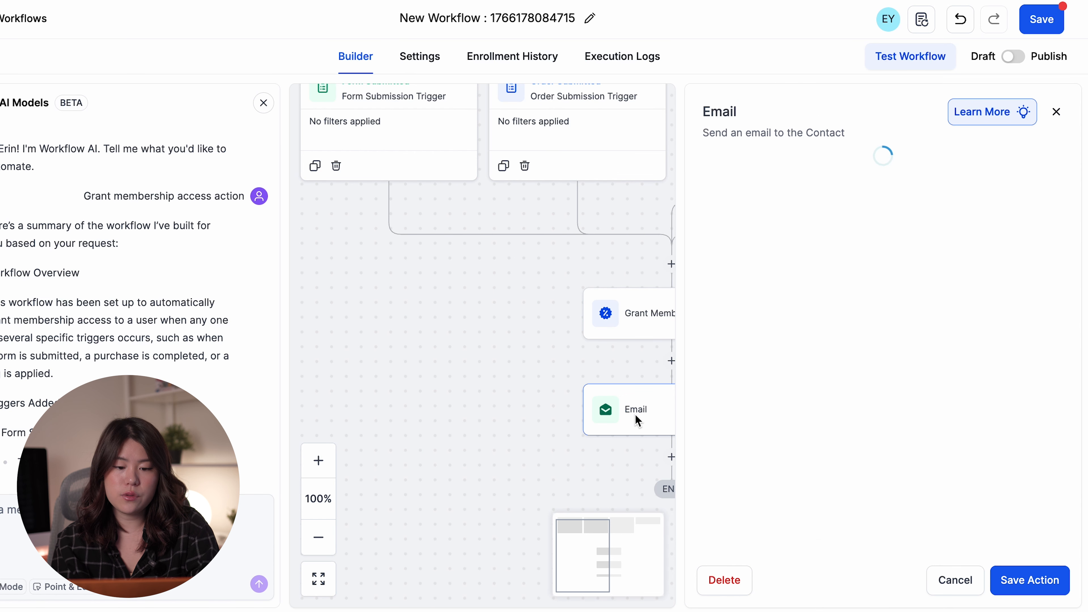
left_click(758, 216)
double_click(758, 217)
type("Follow up Instruction Emai")
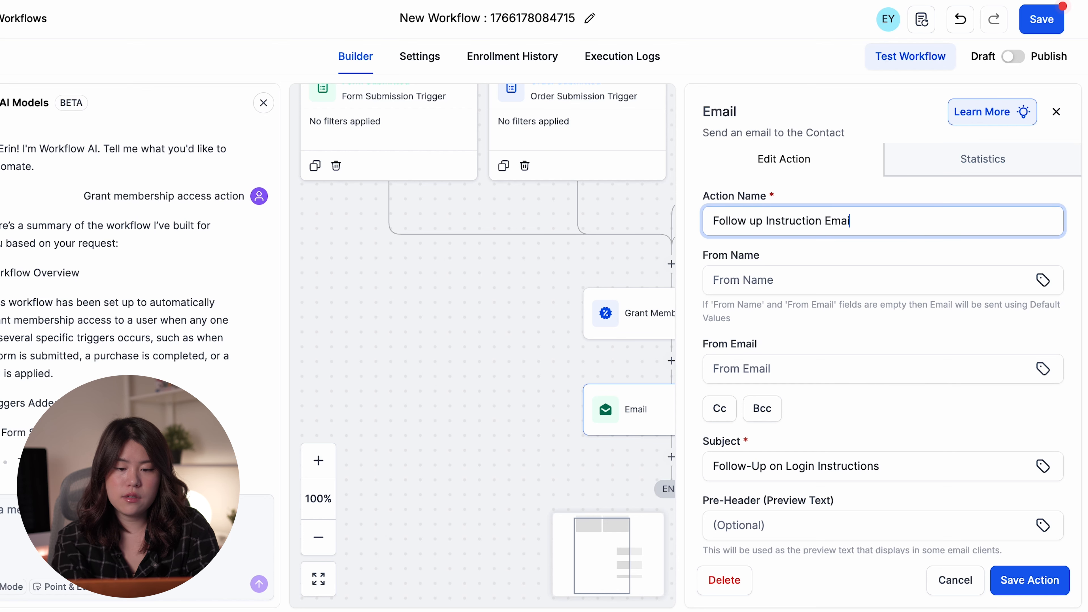
type("l")
left_click(1047, 586)
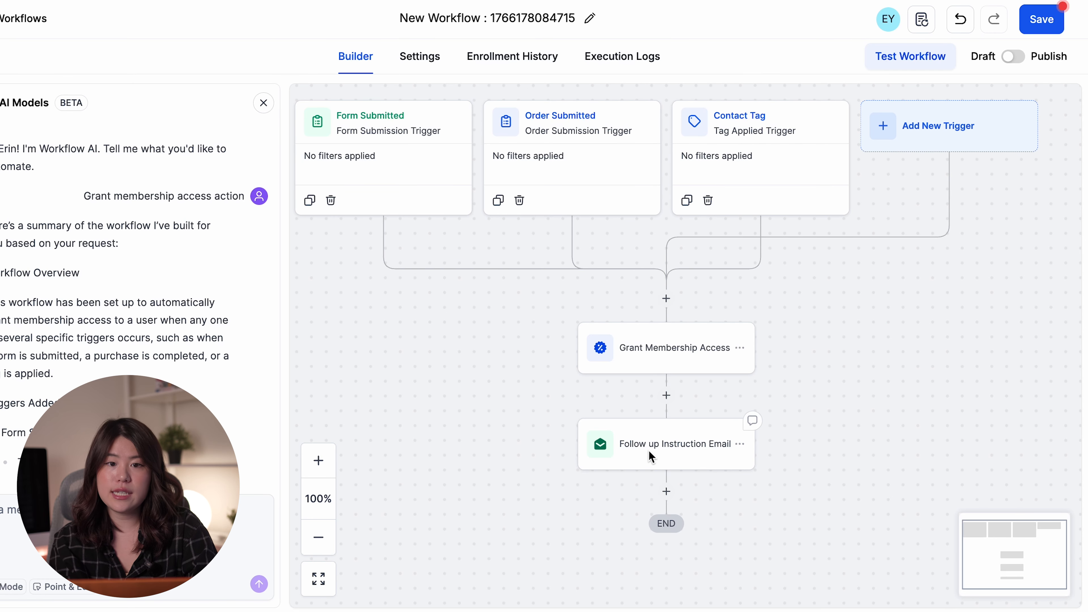
Insert a Wait action with a 10-minute time delay between Grant Membership Access and the follow-up email, and save it.
left_click(666, 394)
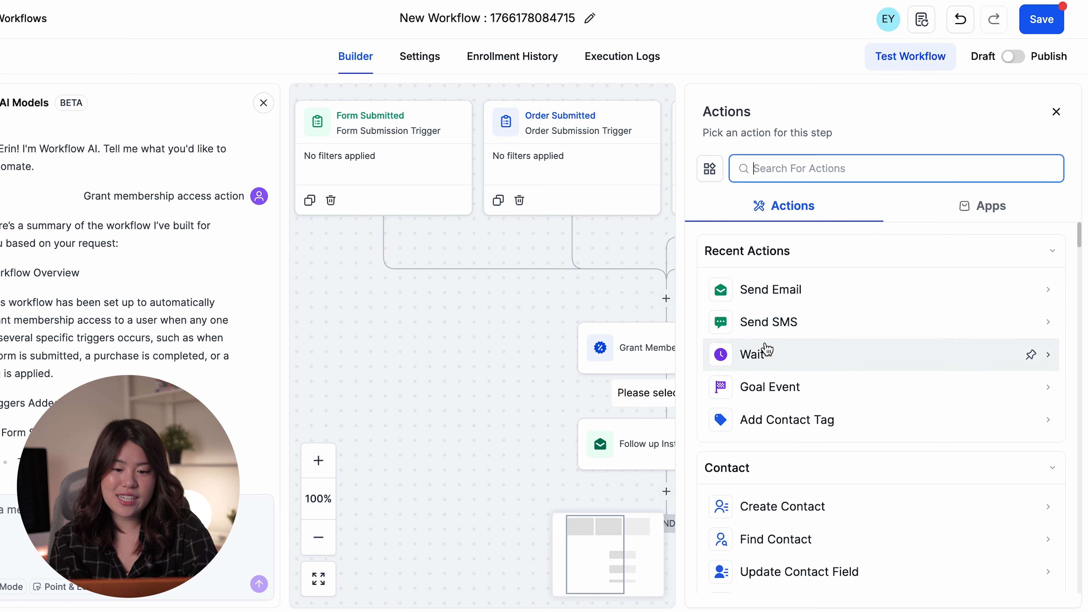
left_click(766, 354)
key("BackSpace")
type("10")
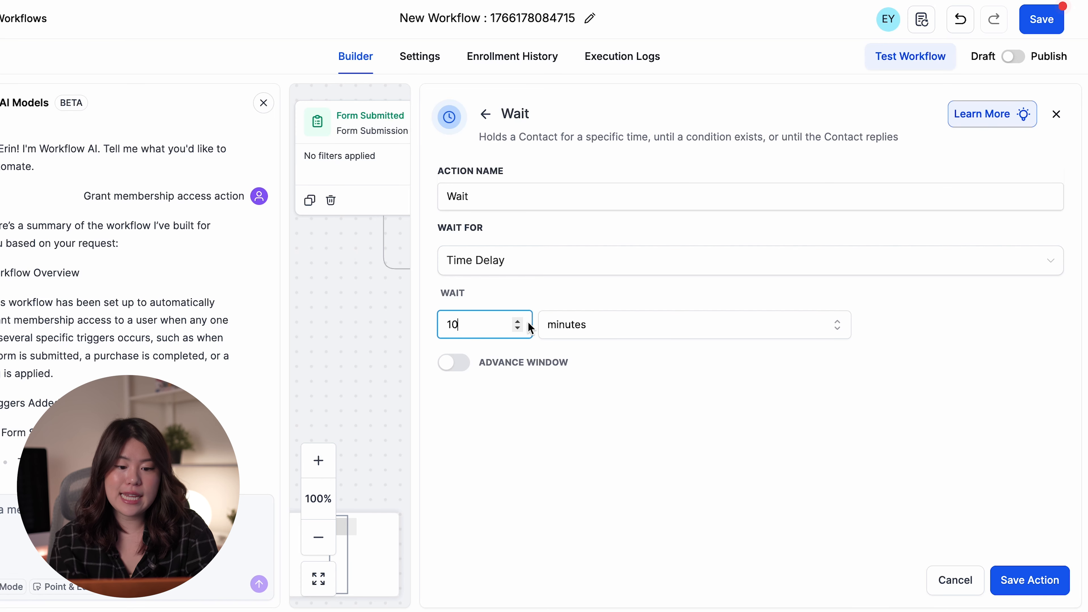
left_click(616, 272)
left_click(617, 334)
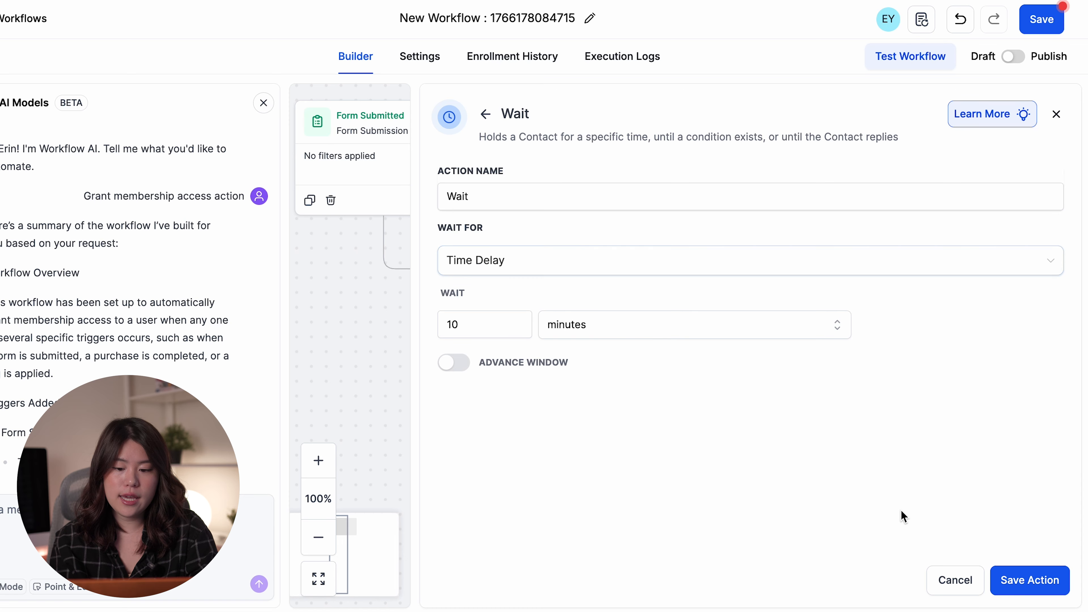
left_click(1062, 584)
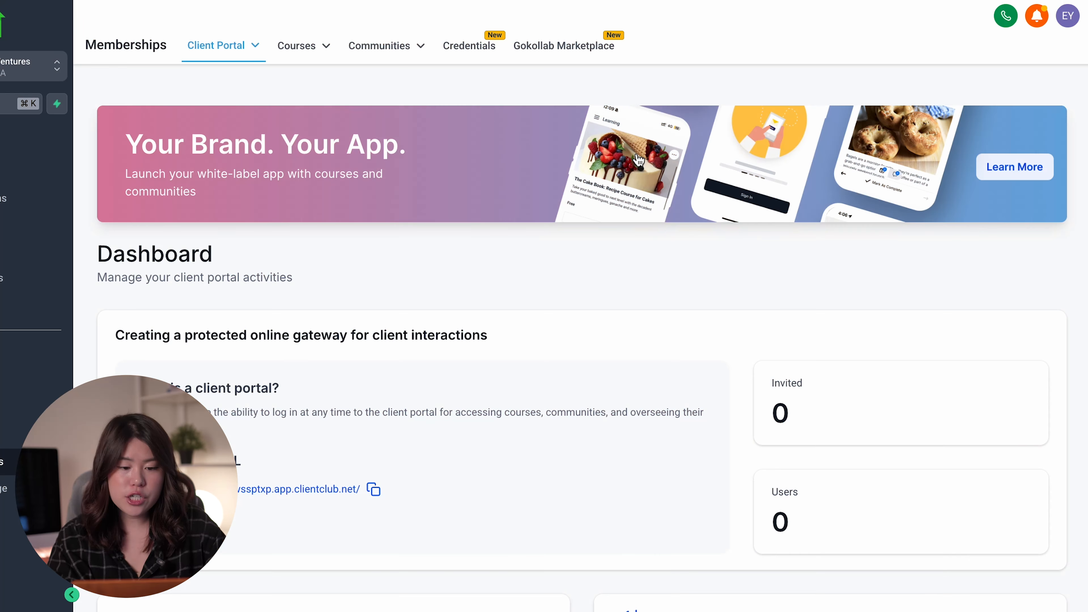
Open the Courses dashboard in Memberships and skim its performance, revenue, order value and course progress sections.
mouse_move(312, 48)
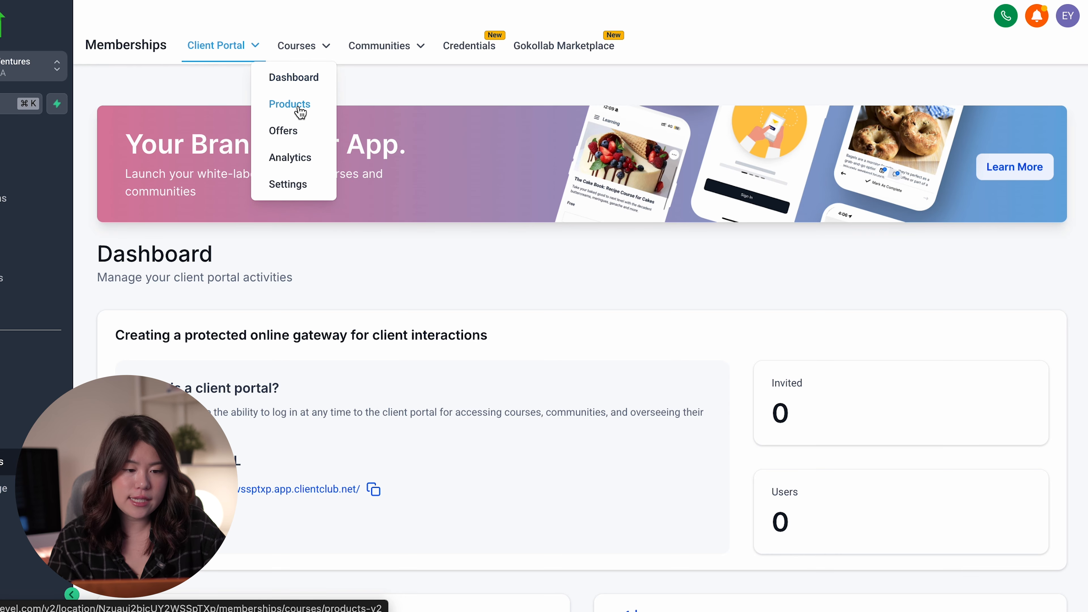
left_click(304, 80)
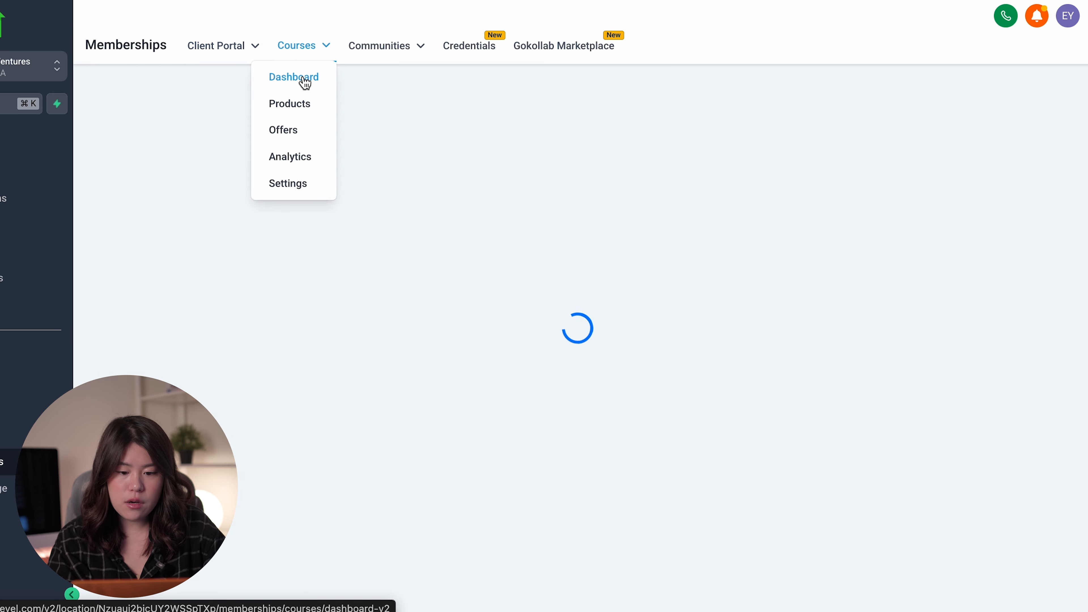
scroll(496, 199, "down", 3)
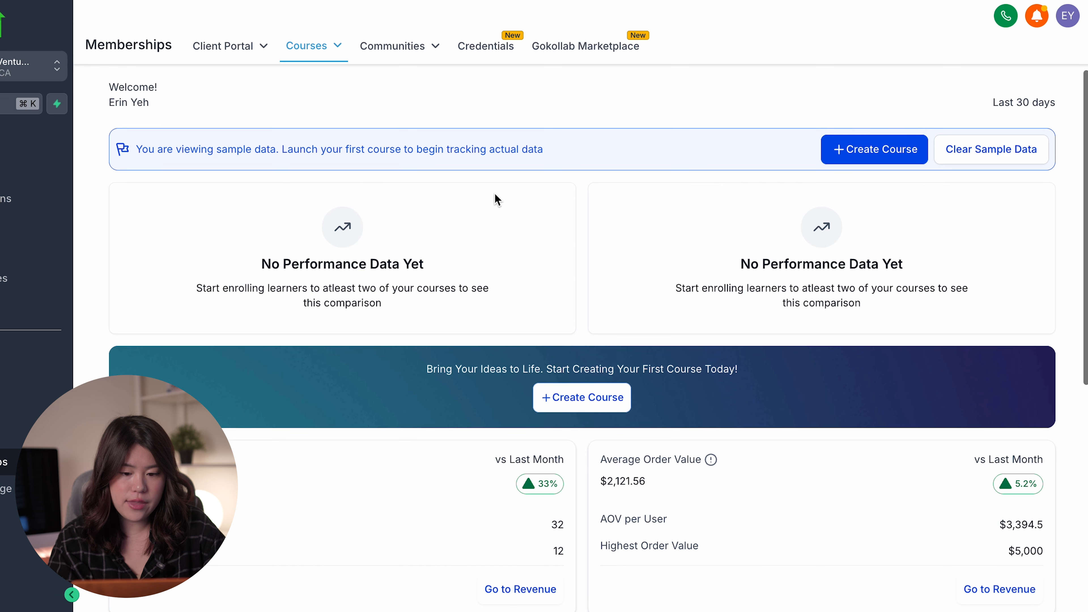
scroll(495, 199, "down", 9)
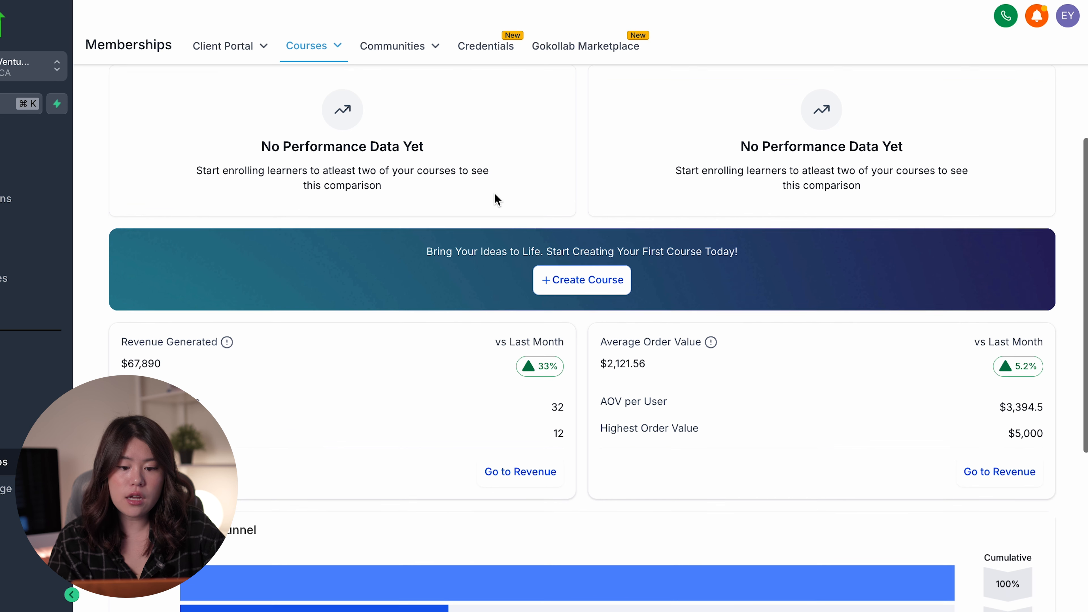
scroll(498, 243, "down", 3)
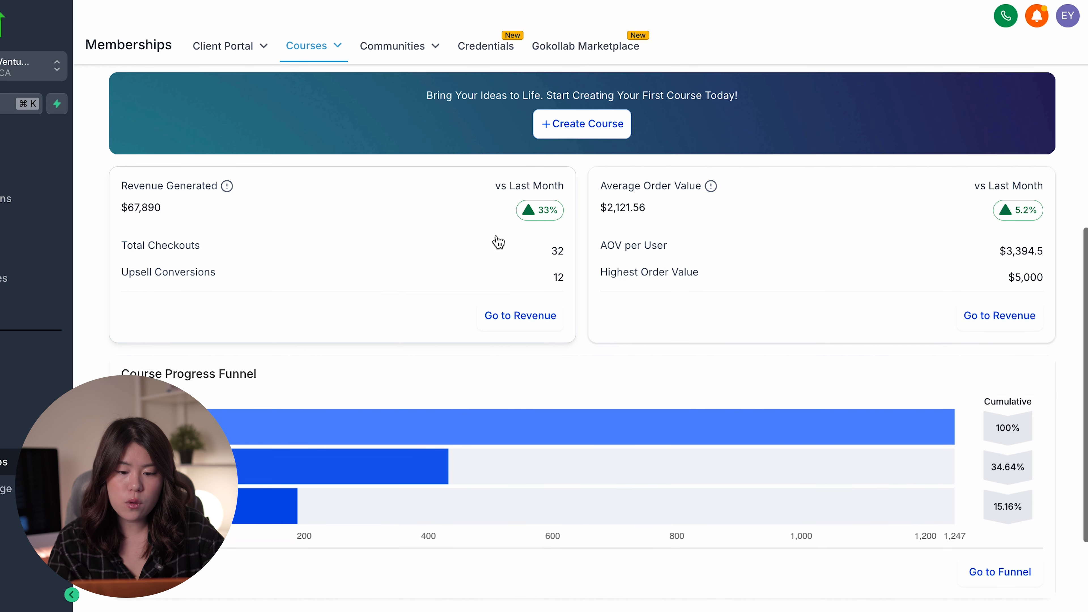
scroll(497, 240, "down", 3)
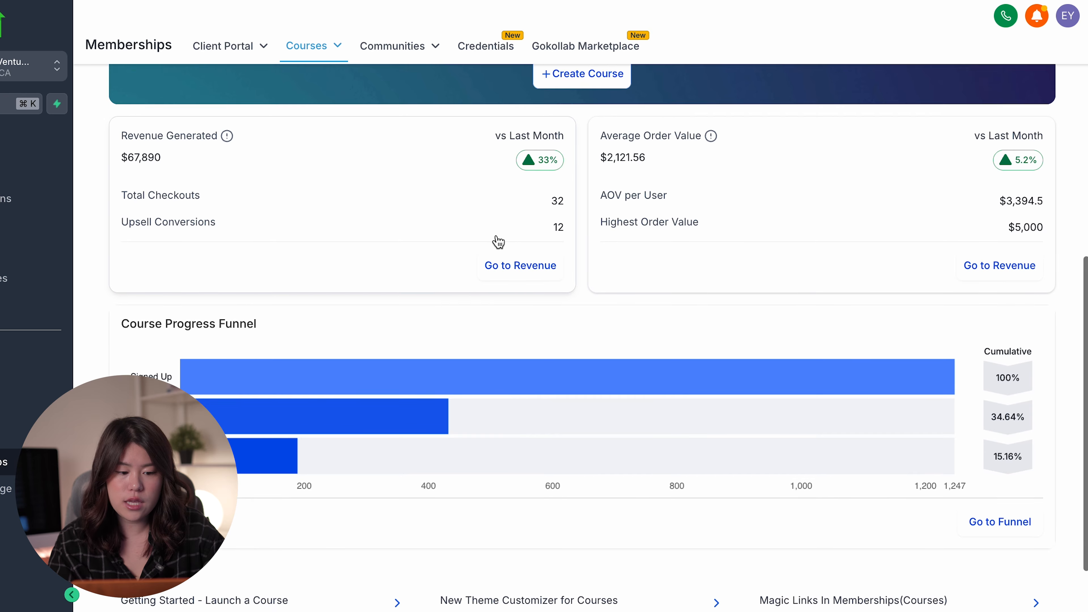
scroll(496, 234, "up", 17)
Examine the Revenue Generated and Average Order Value cards and the Signed Up, Started and Completed stages of the Course Progress Funnel.
scroll(494, 259, "down", 2)
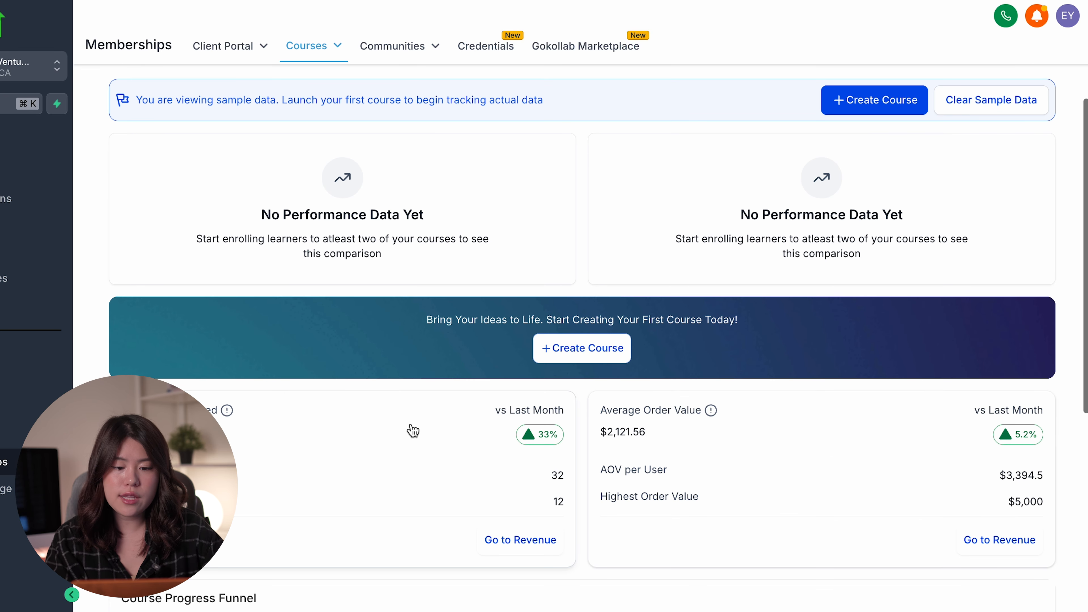
scroll(432, 369, "down", 2)
scroll(433, 370, "down", 3)
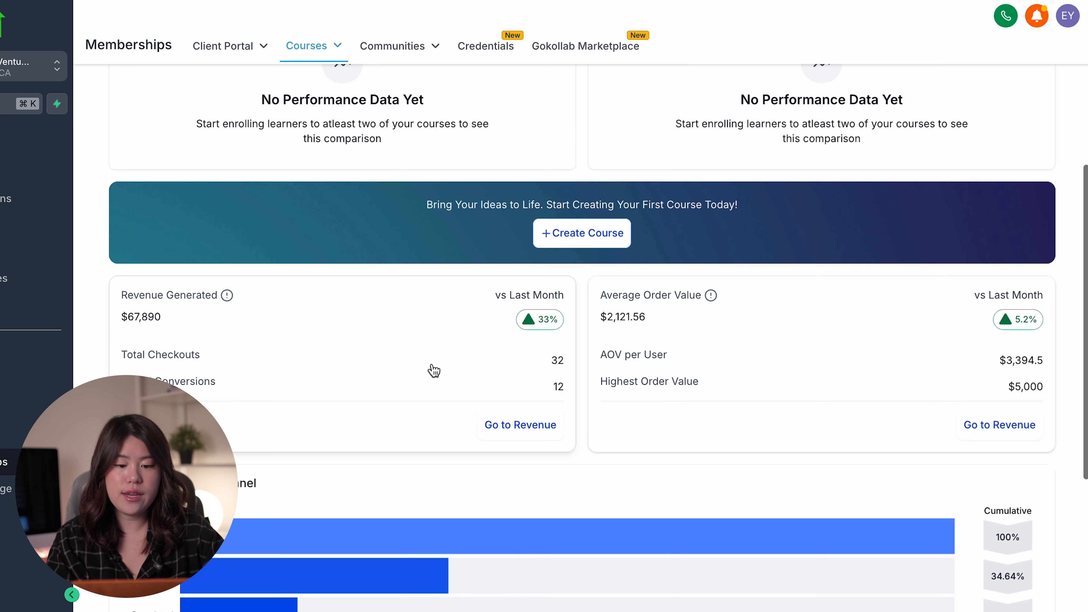
scroll(432, 369, "down", 1)
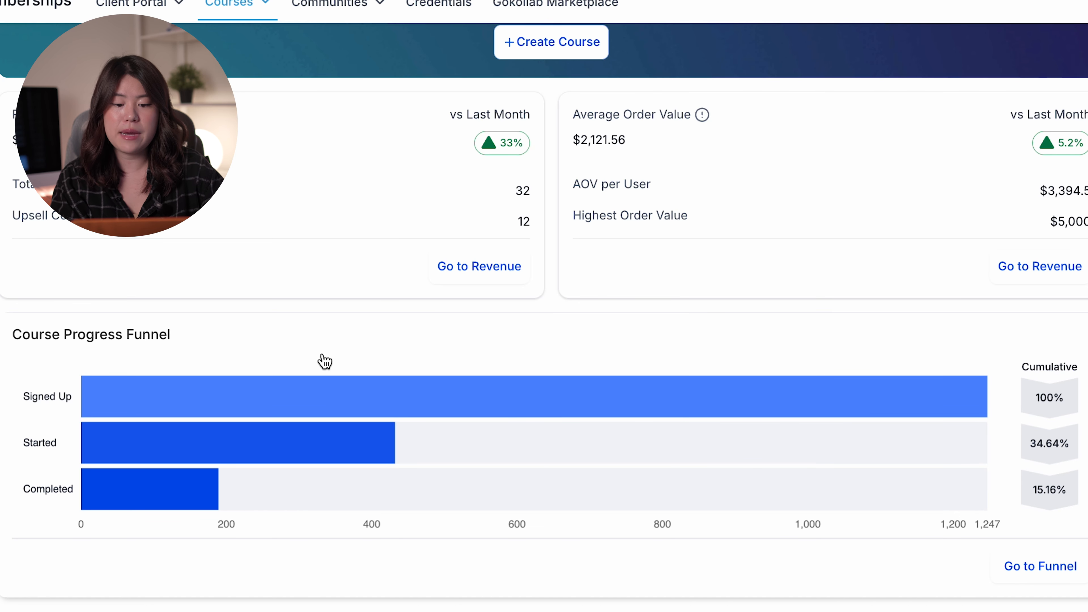
scroll(323, 360, "down", 1)
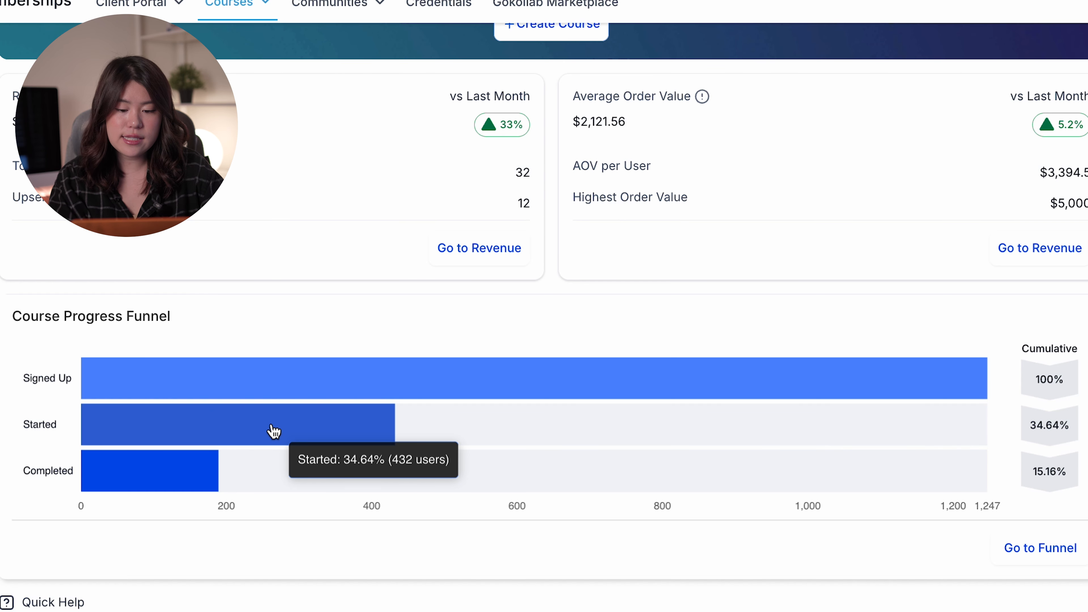
scroll(292, 409, "down", 1)
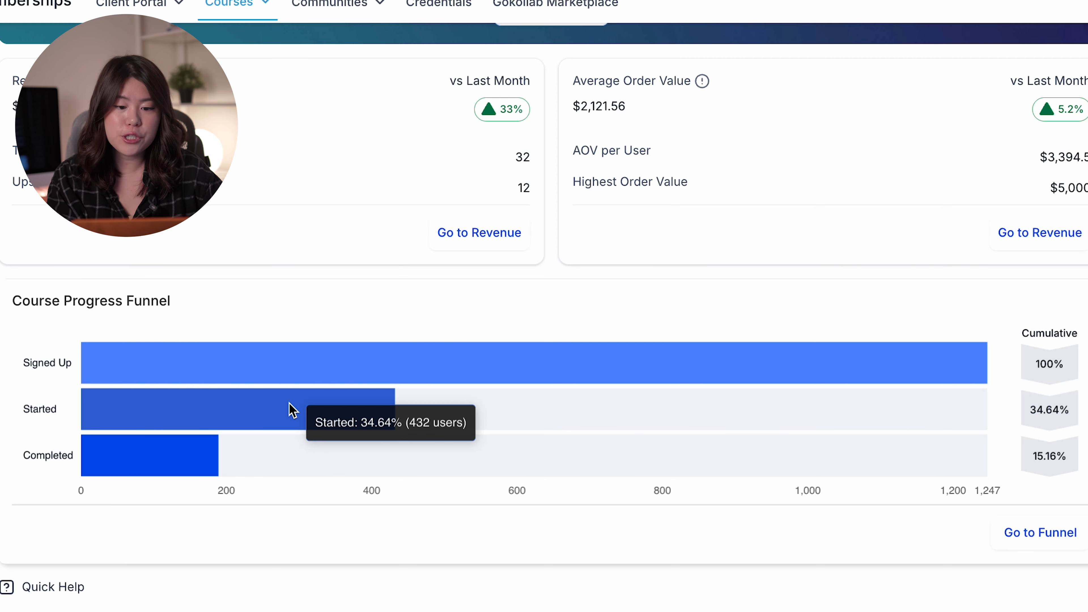
scroll(292, 411, "down", 2)
scroll(293, 411, "up", 10)
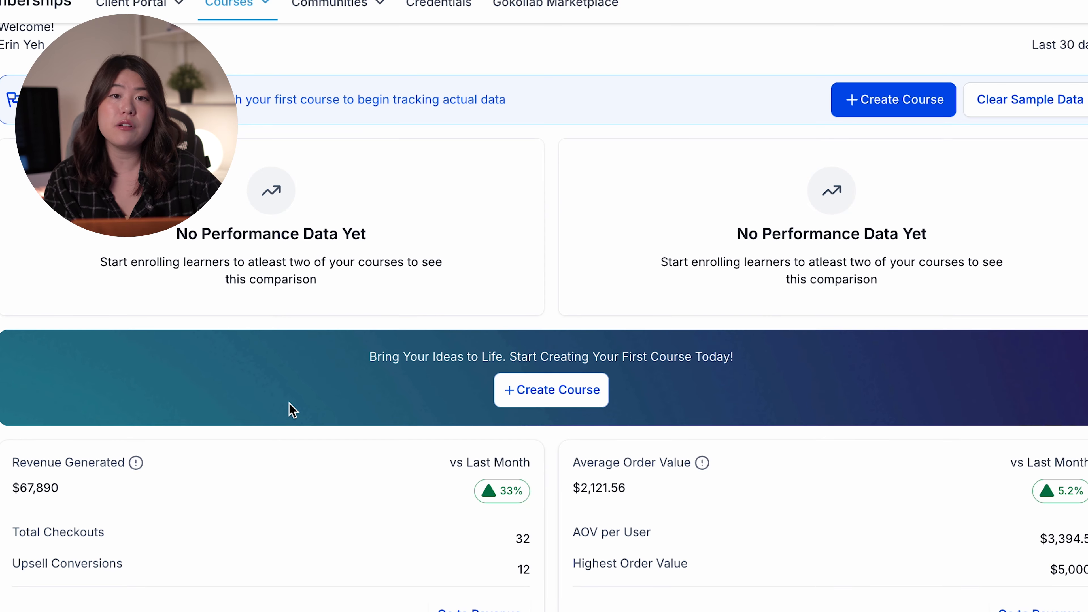